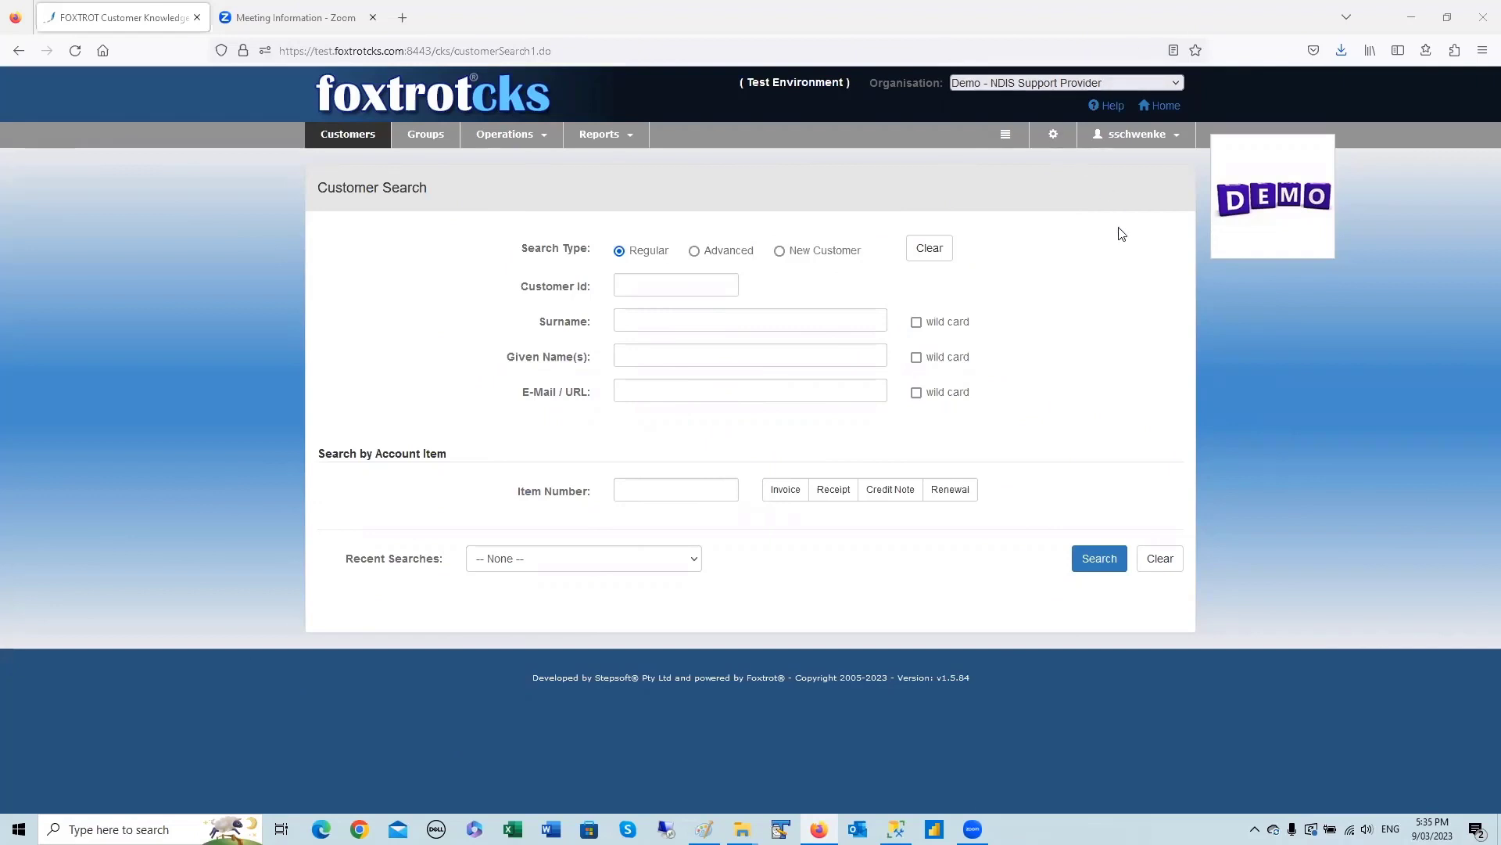
Start a new user account in User Management and enter the user's full name and user ID.
left_click(506, 134)
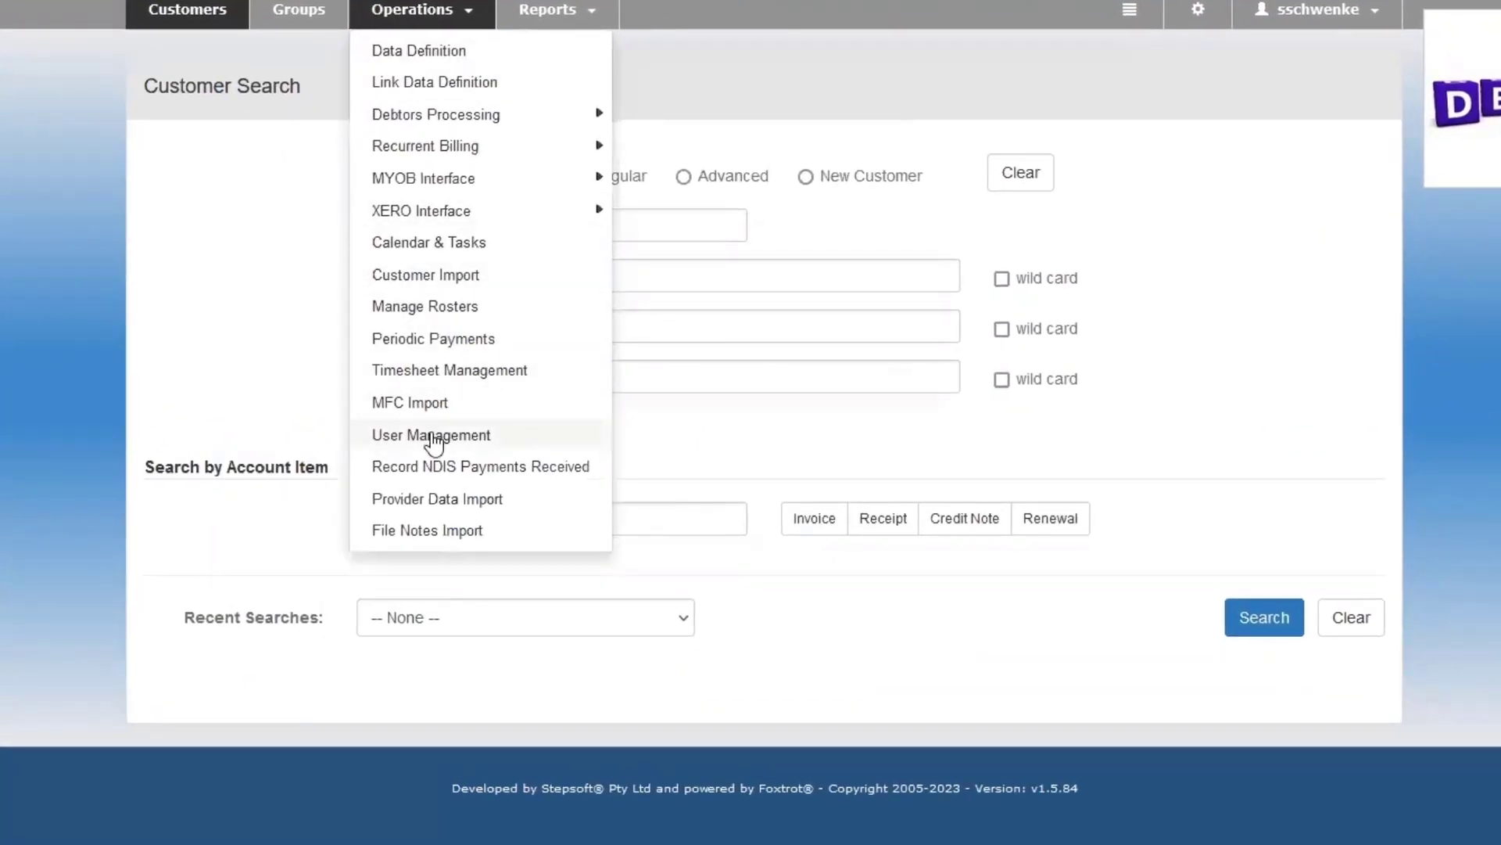
left_click(431, 435)
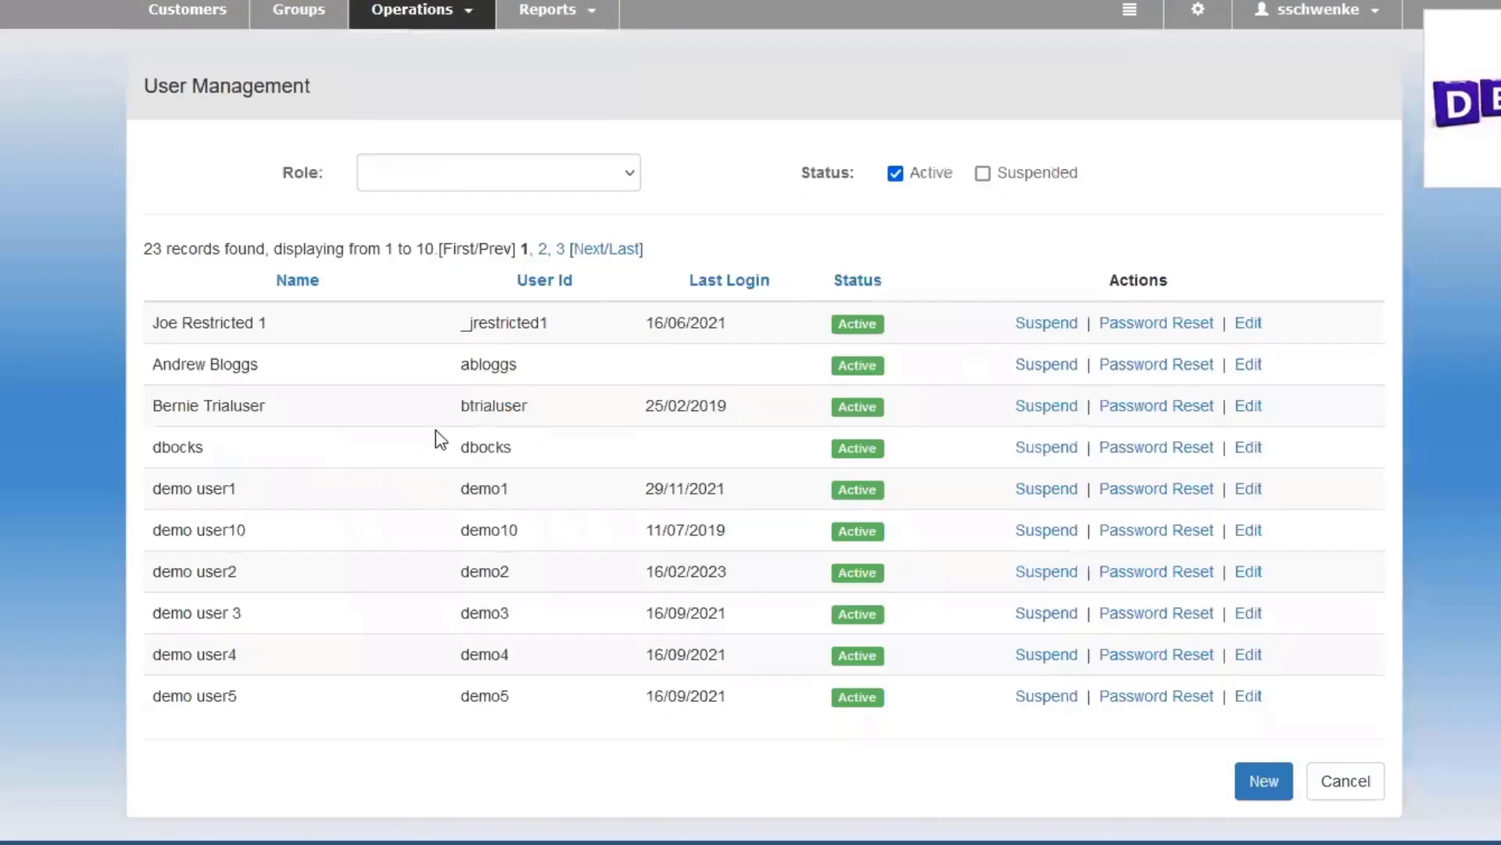
left_click(1262, 779)
left_click(622, 224)
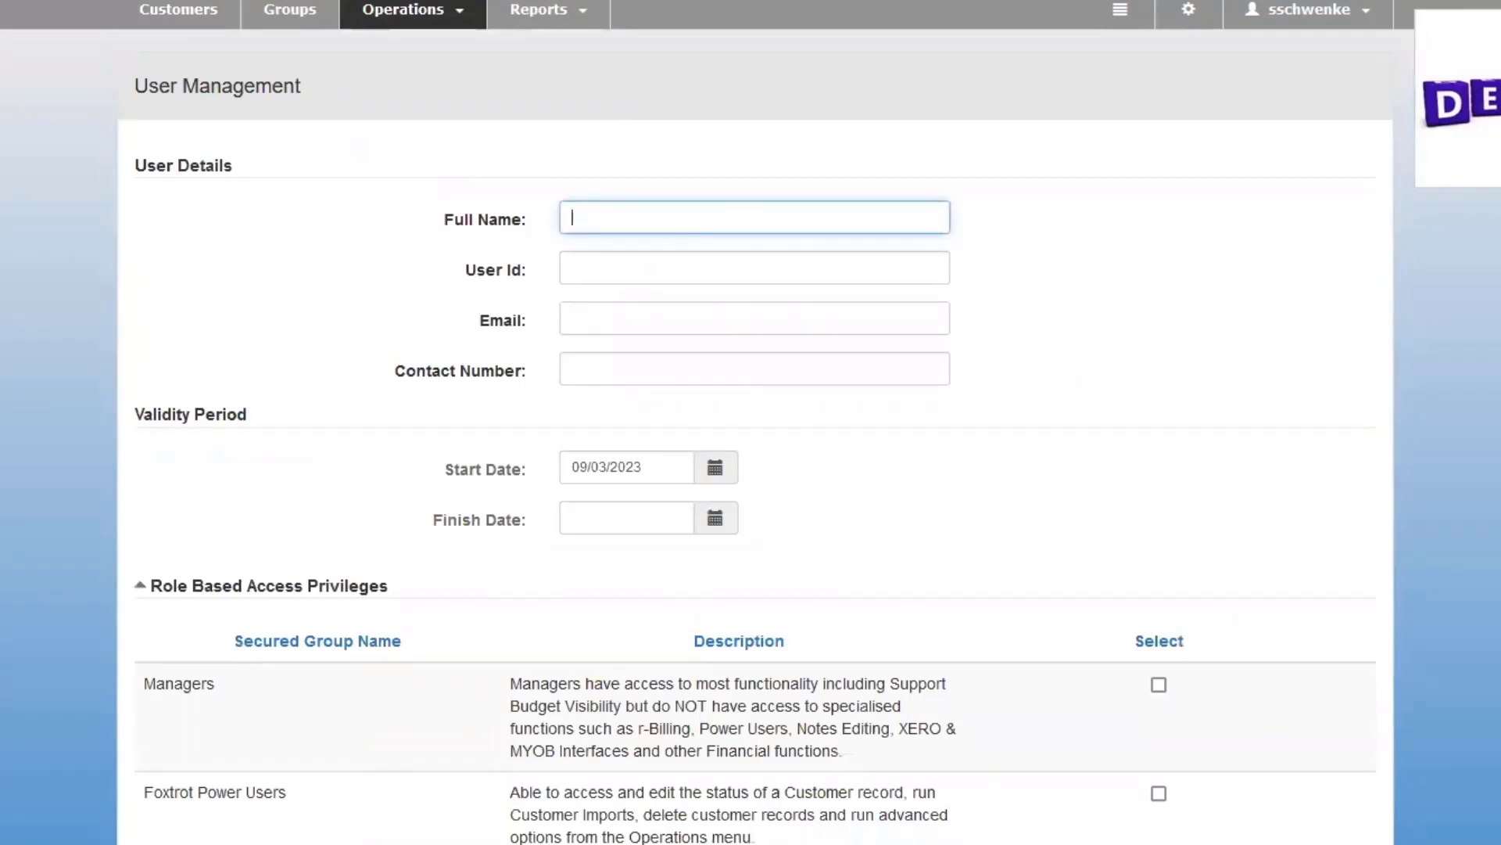
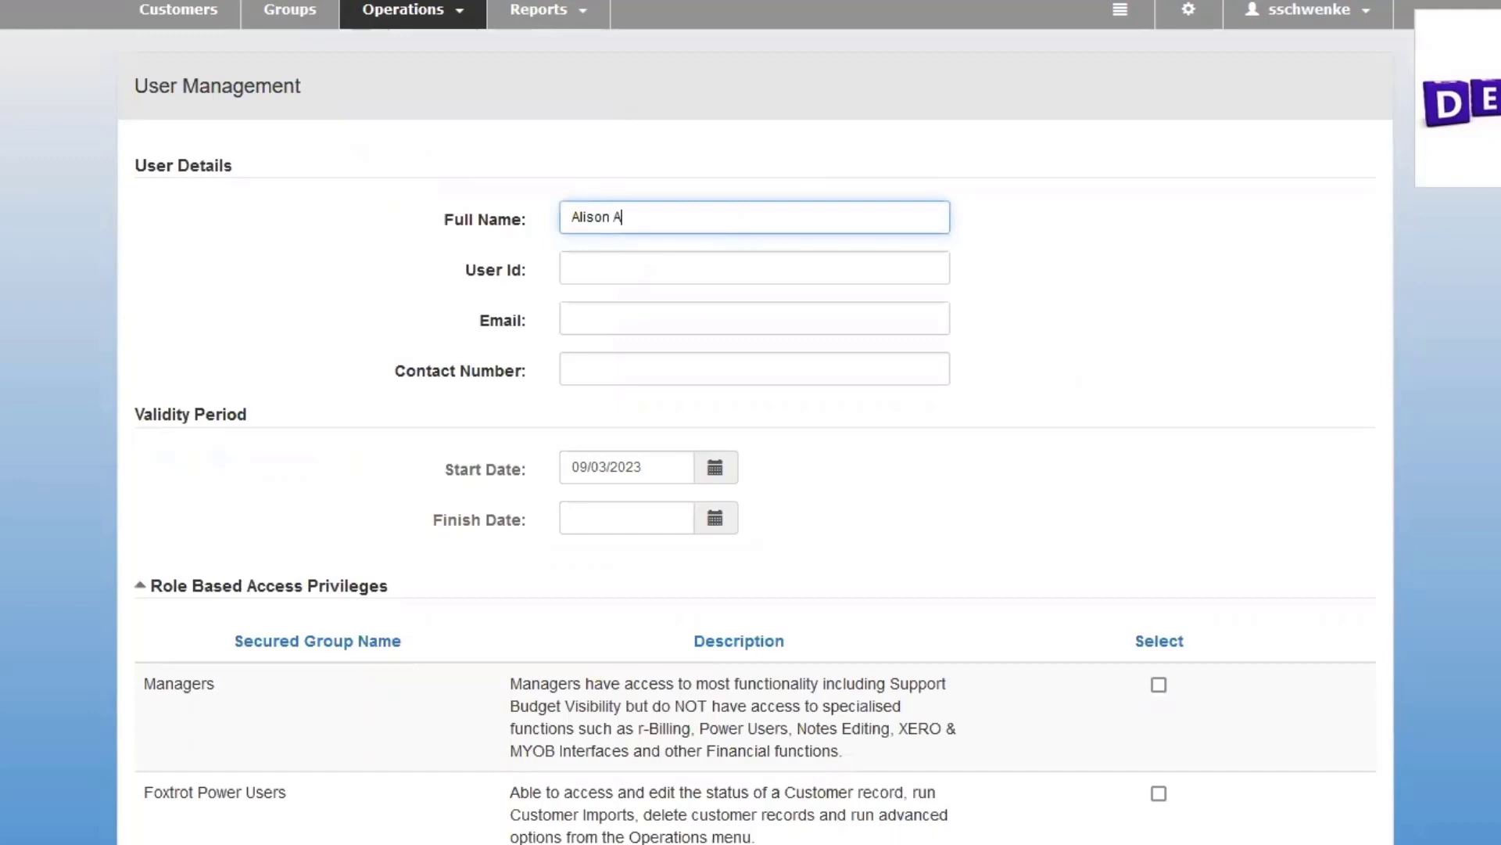
left_click(630, 272)
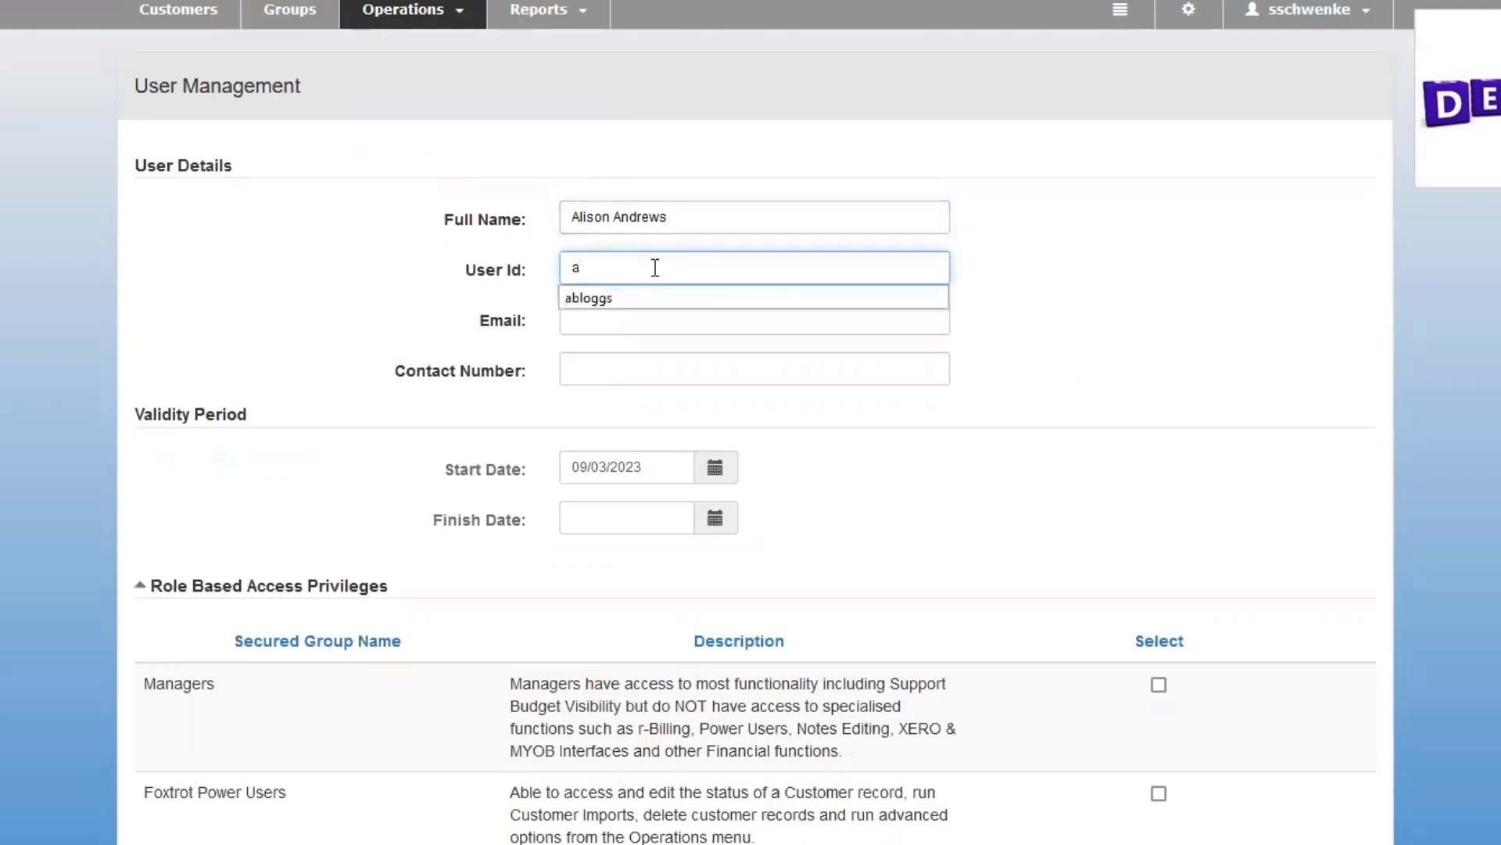
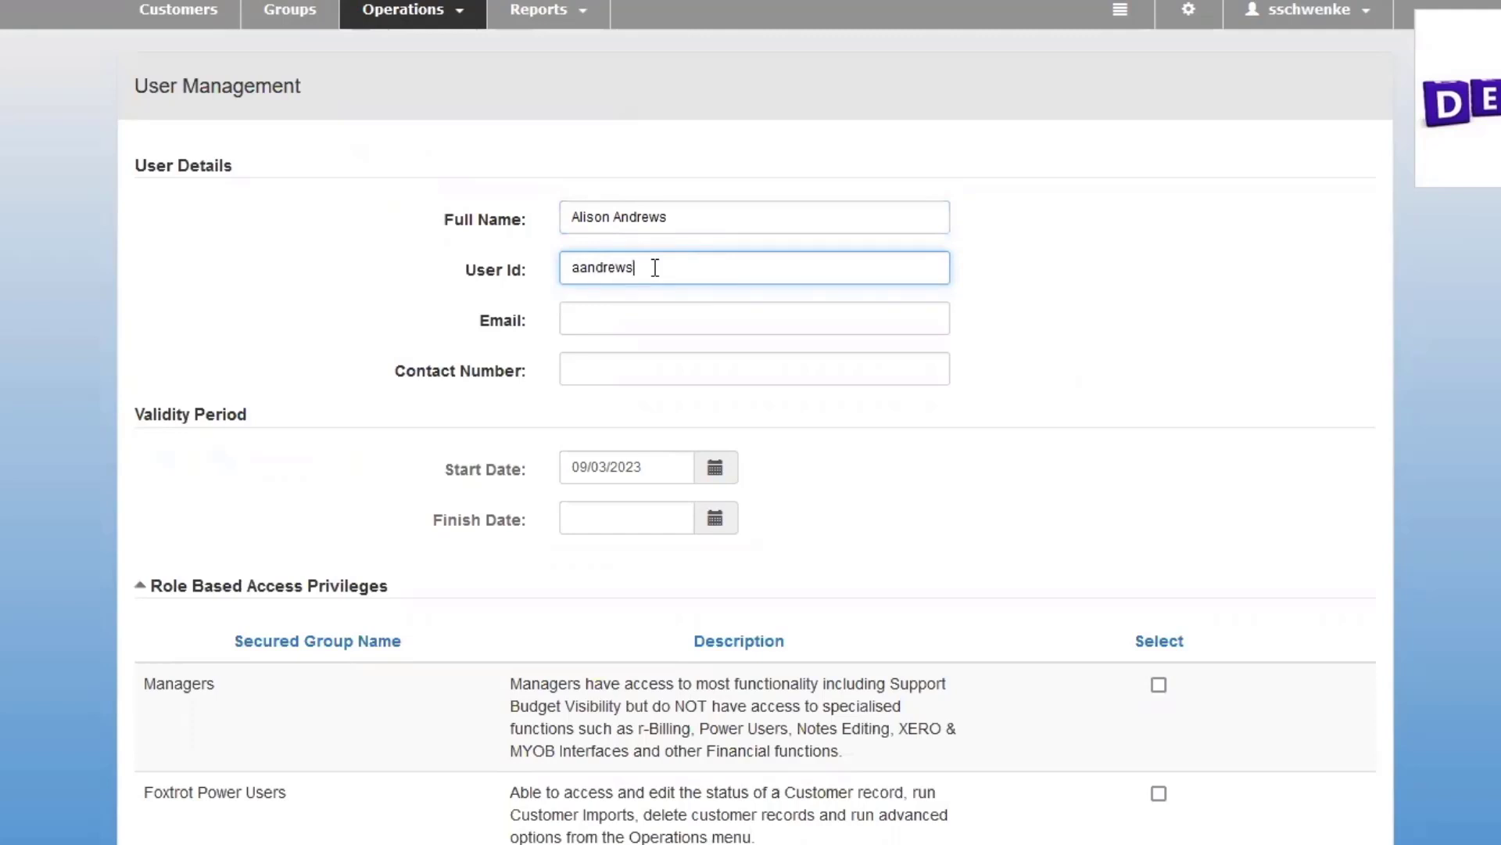
Fill in the new user's email address and contact number.
left_click(603, 310)
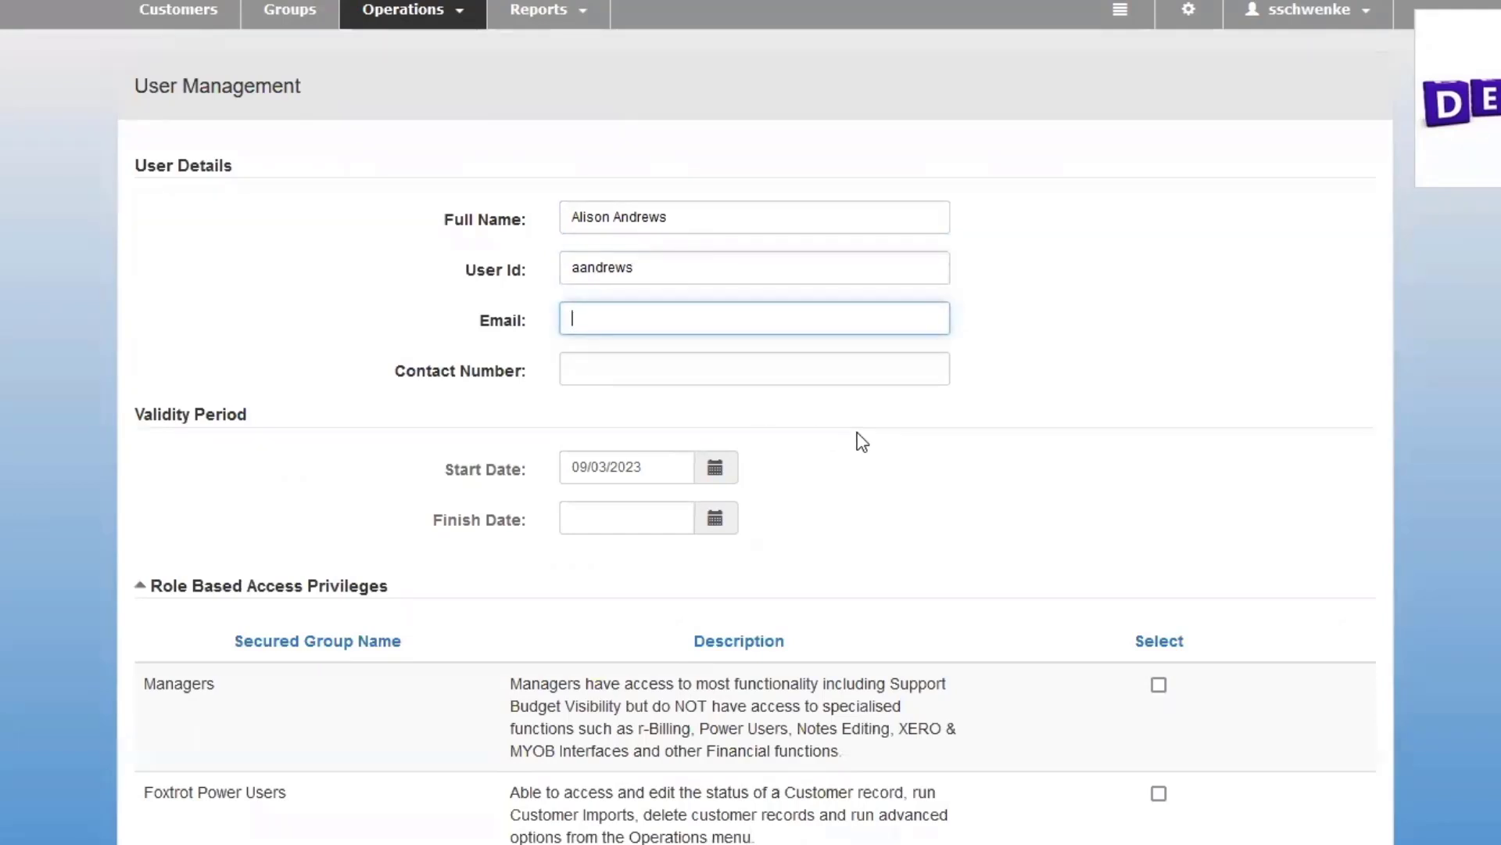
type("ss")
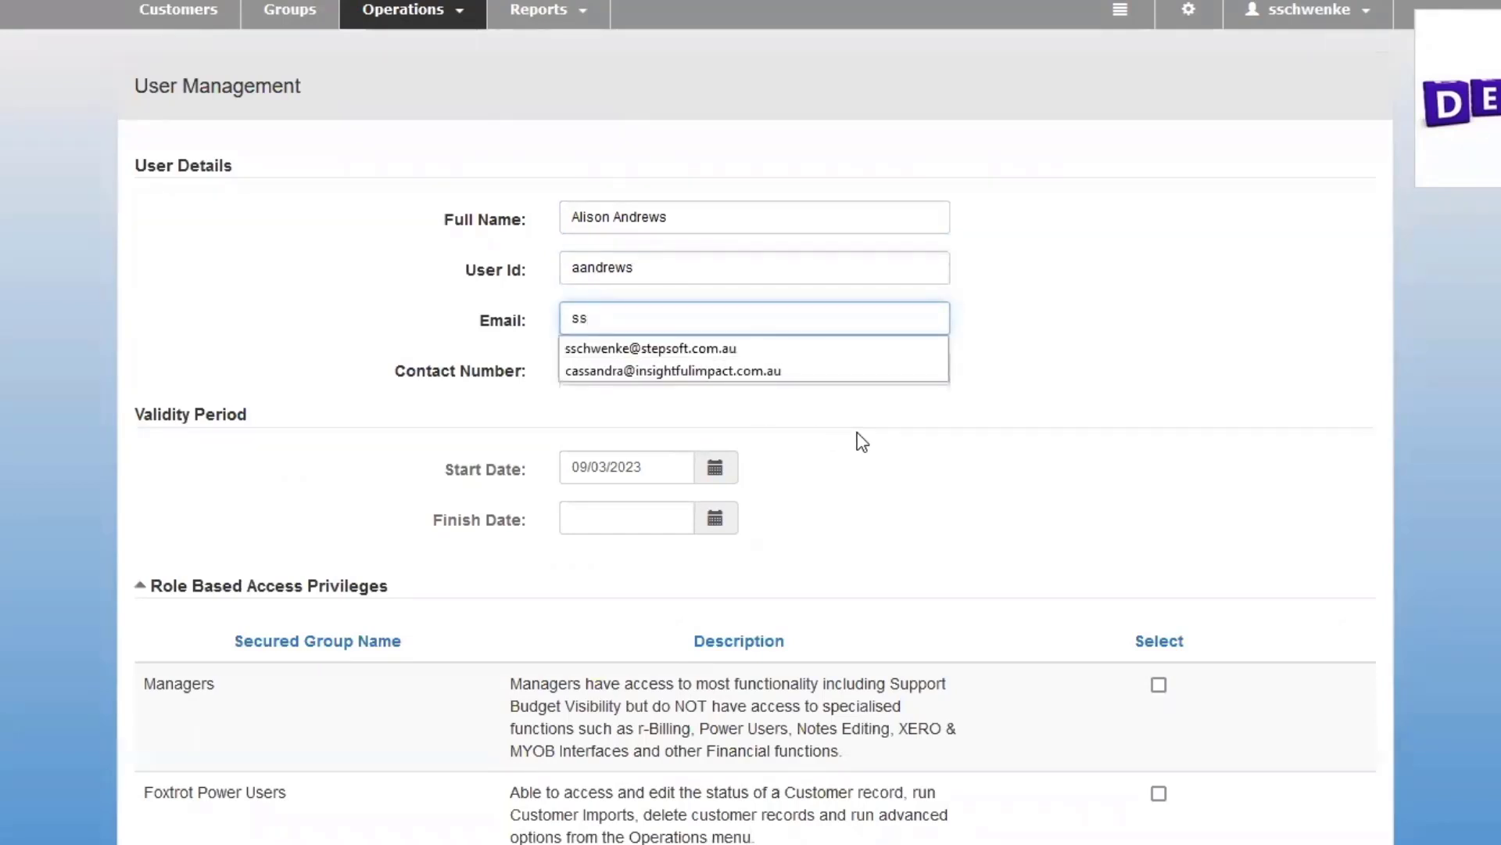
left_click(692, 354)
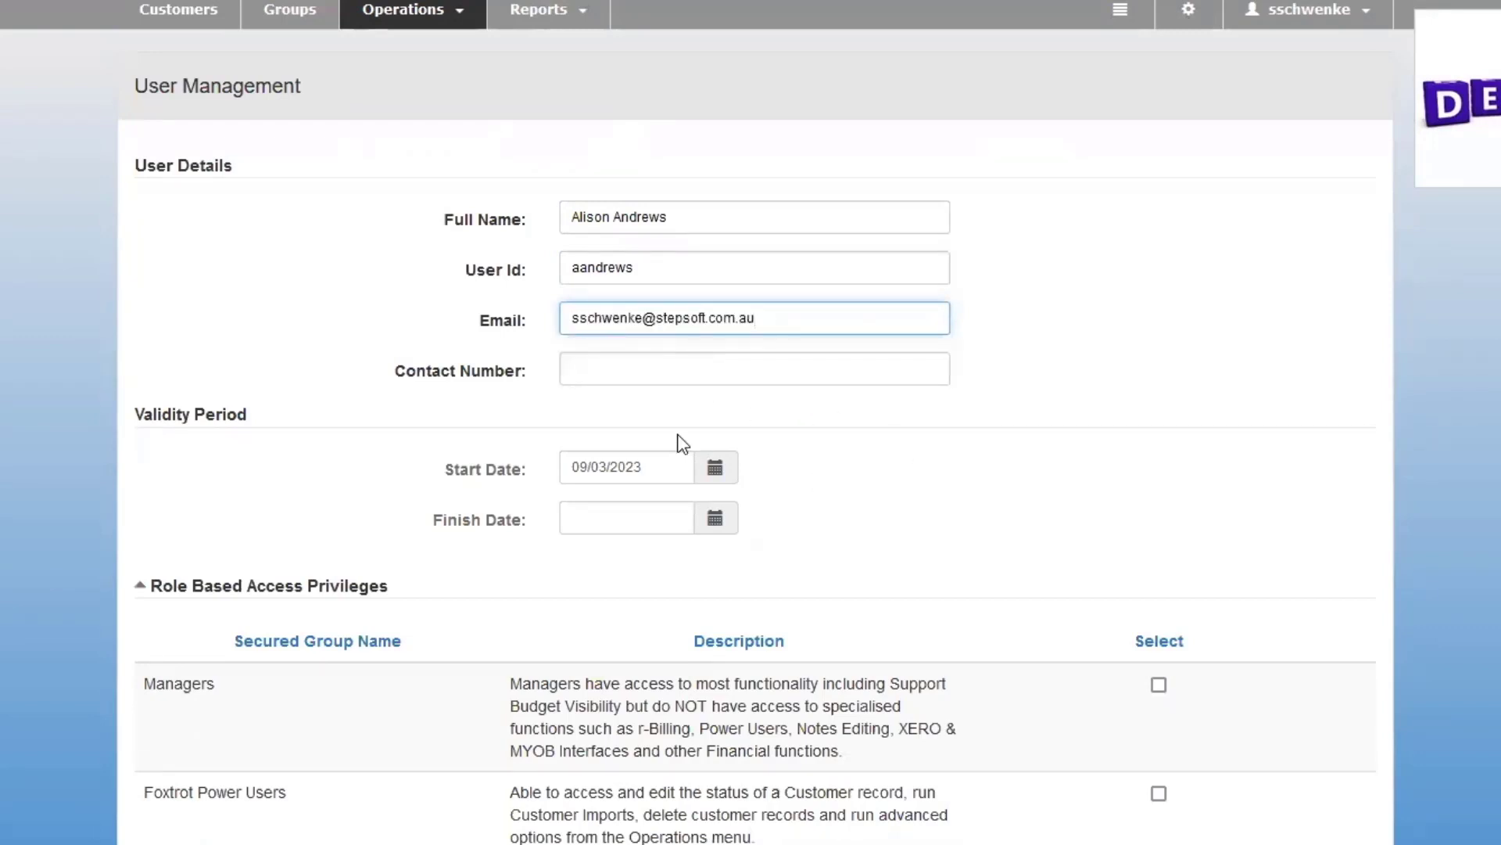
left_click(630, 361)
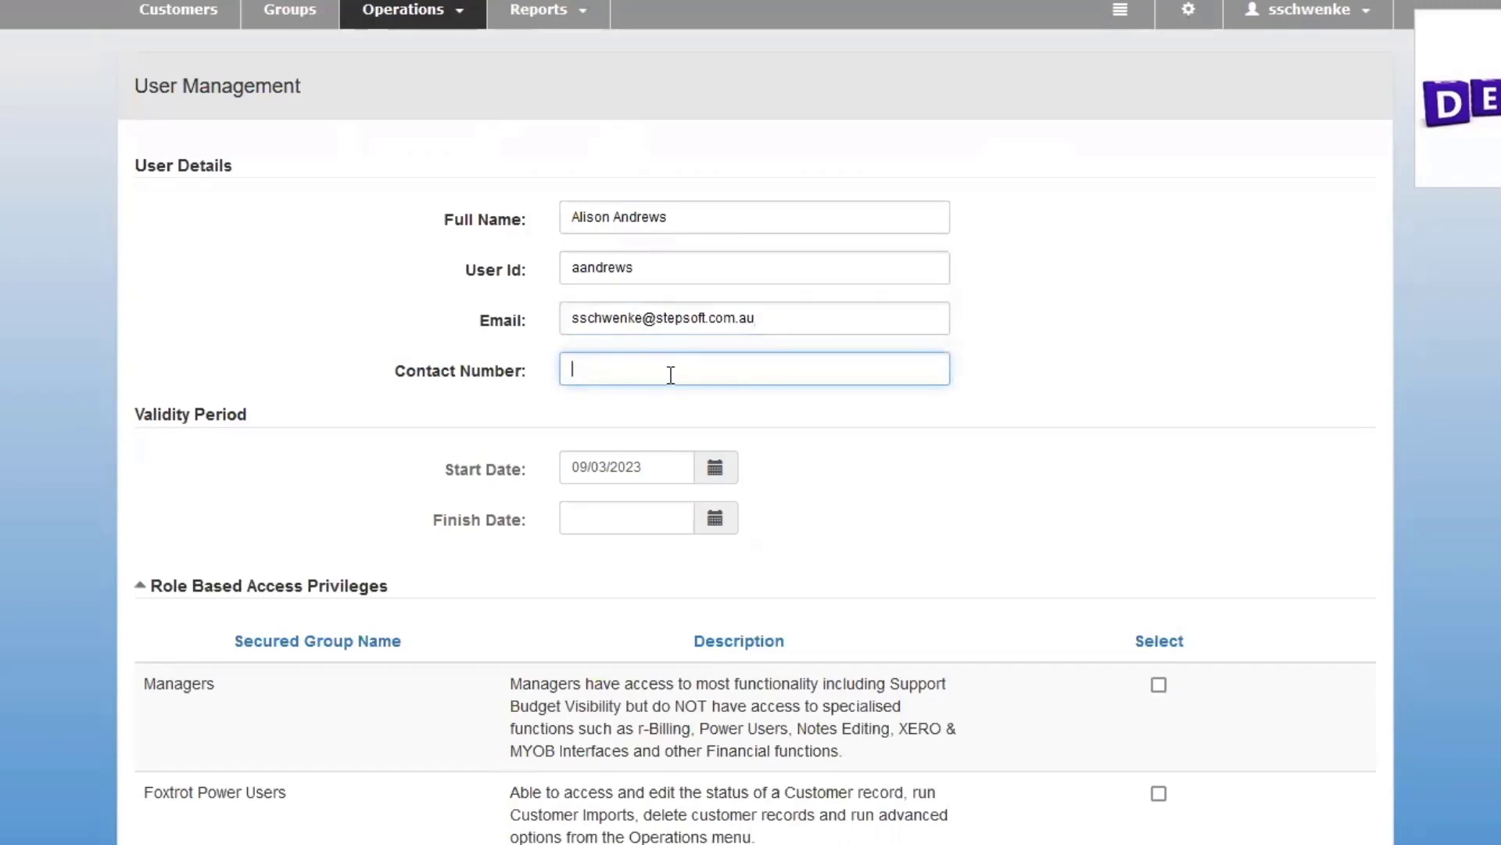
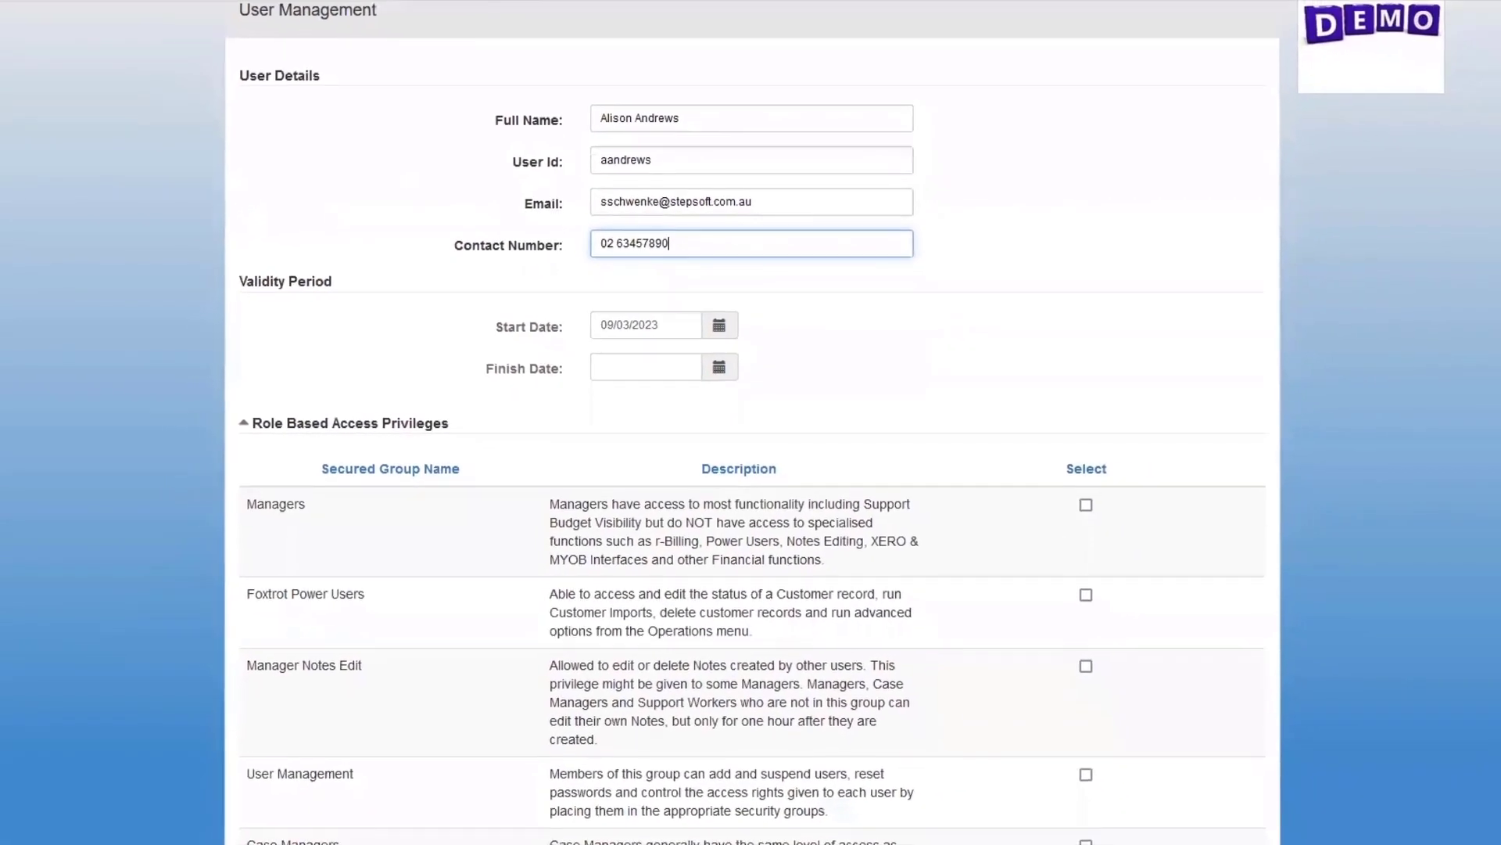
Assign the new user to the Case Managers and Finance & Account Administrators security groups.
scroll(751, 438, "down", 5)
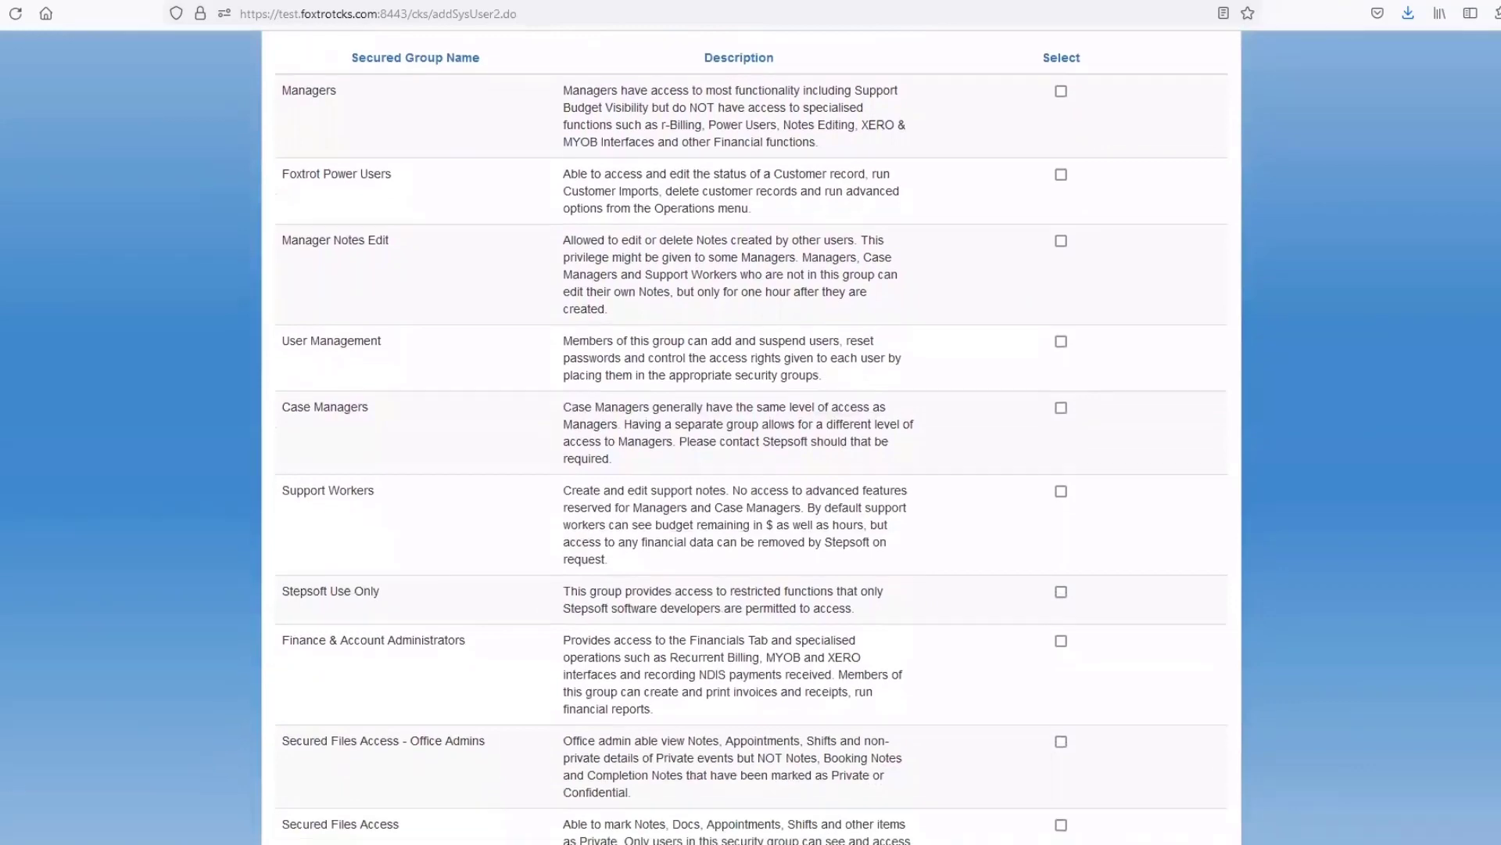
scroll(751, 438, "up", 1)
scroll(751, 438, "down", 1)
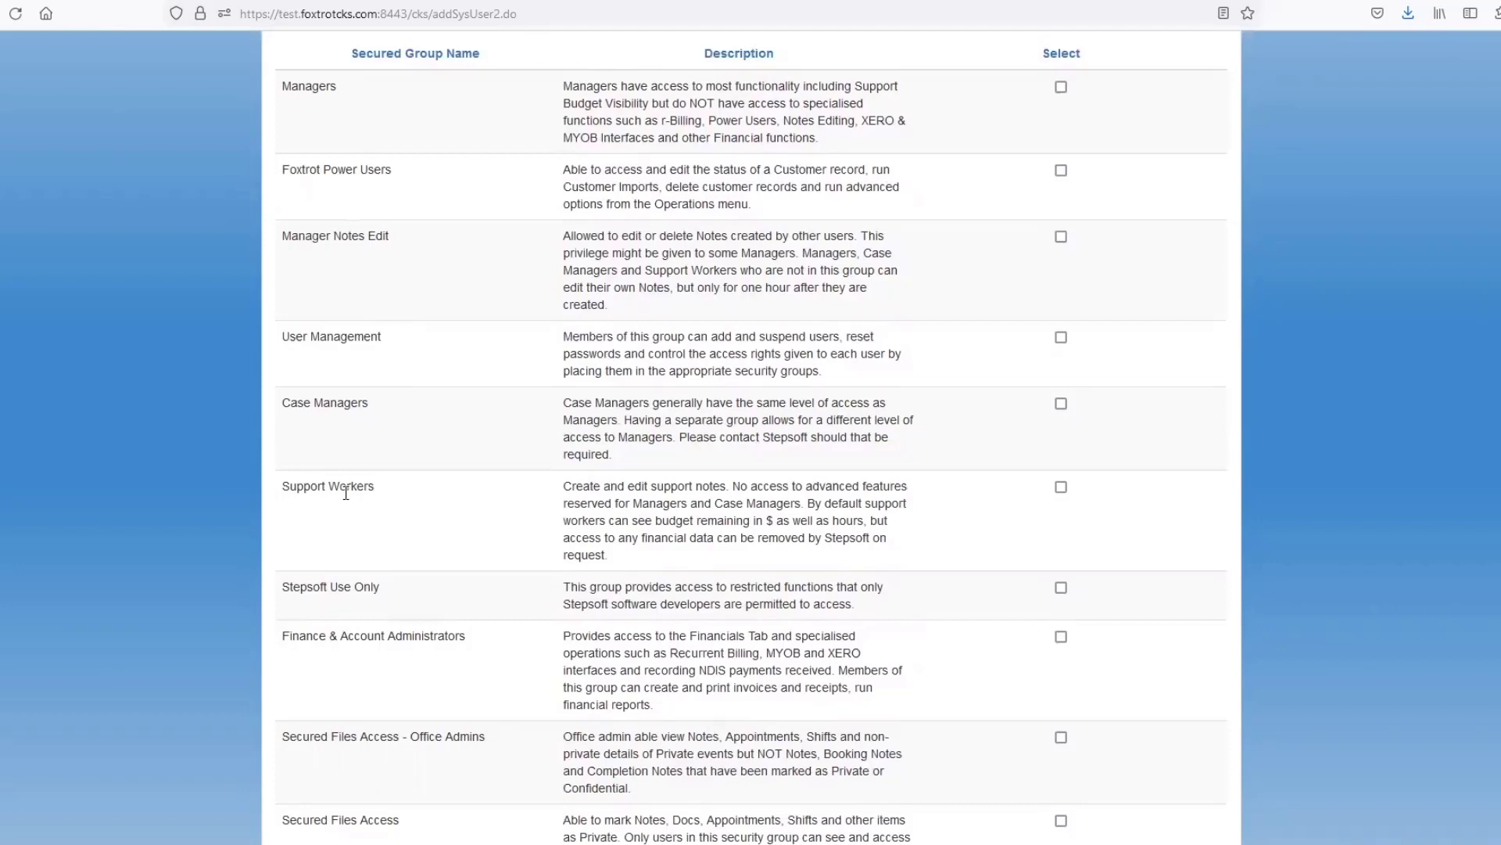
left_click(1061, 404)
left_click_drag(473, 643, 266, 652)
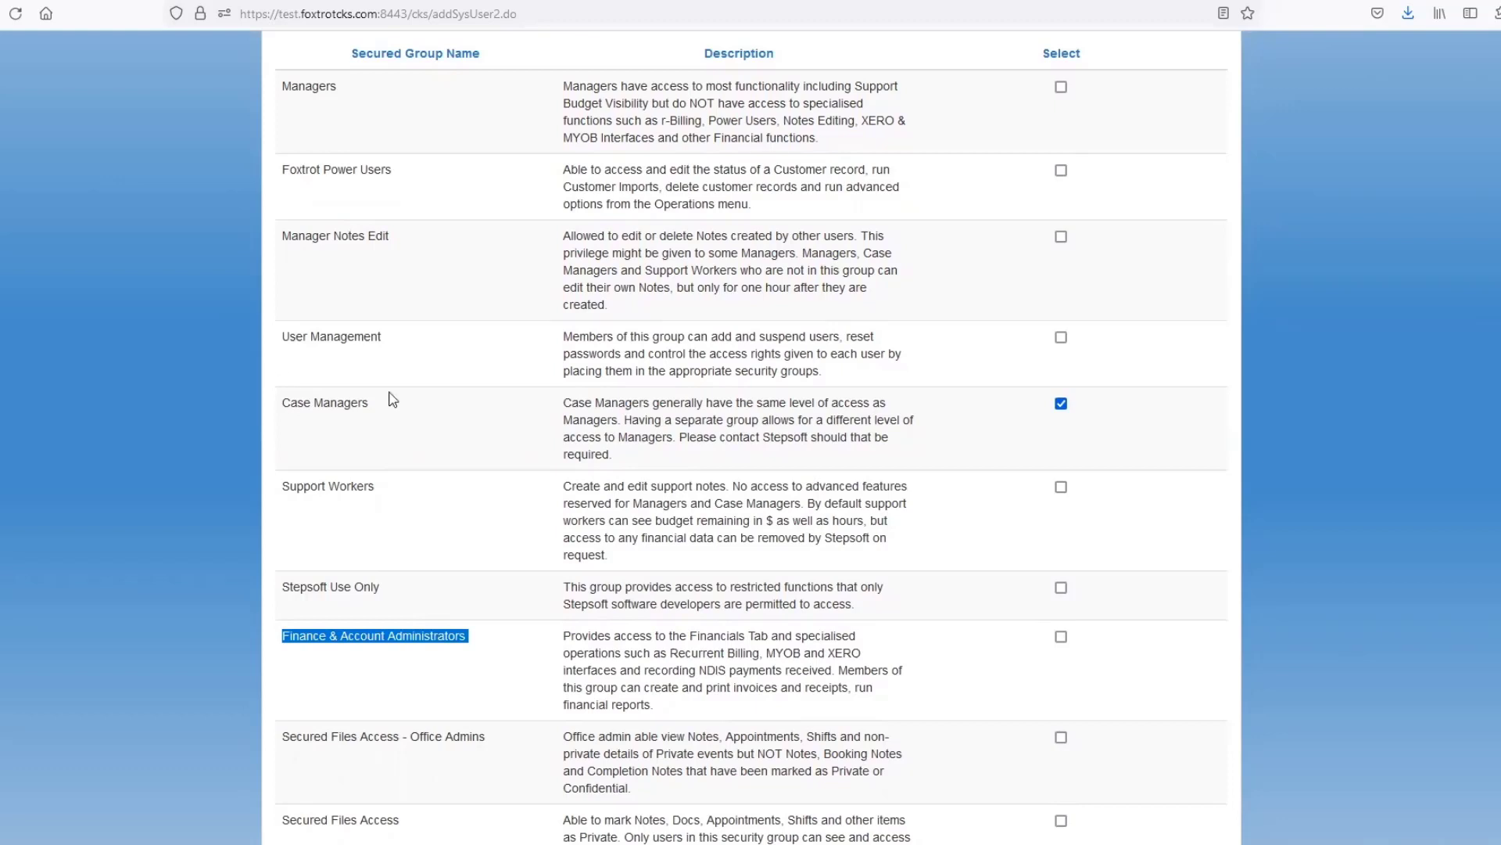
left_click(1064, 638)
Review the remaining role-based access privileges, then save the new user account and confirm the changes.
scroll(750, 438, "down", 4)
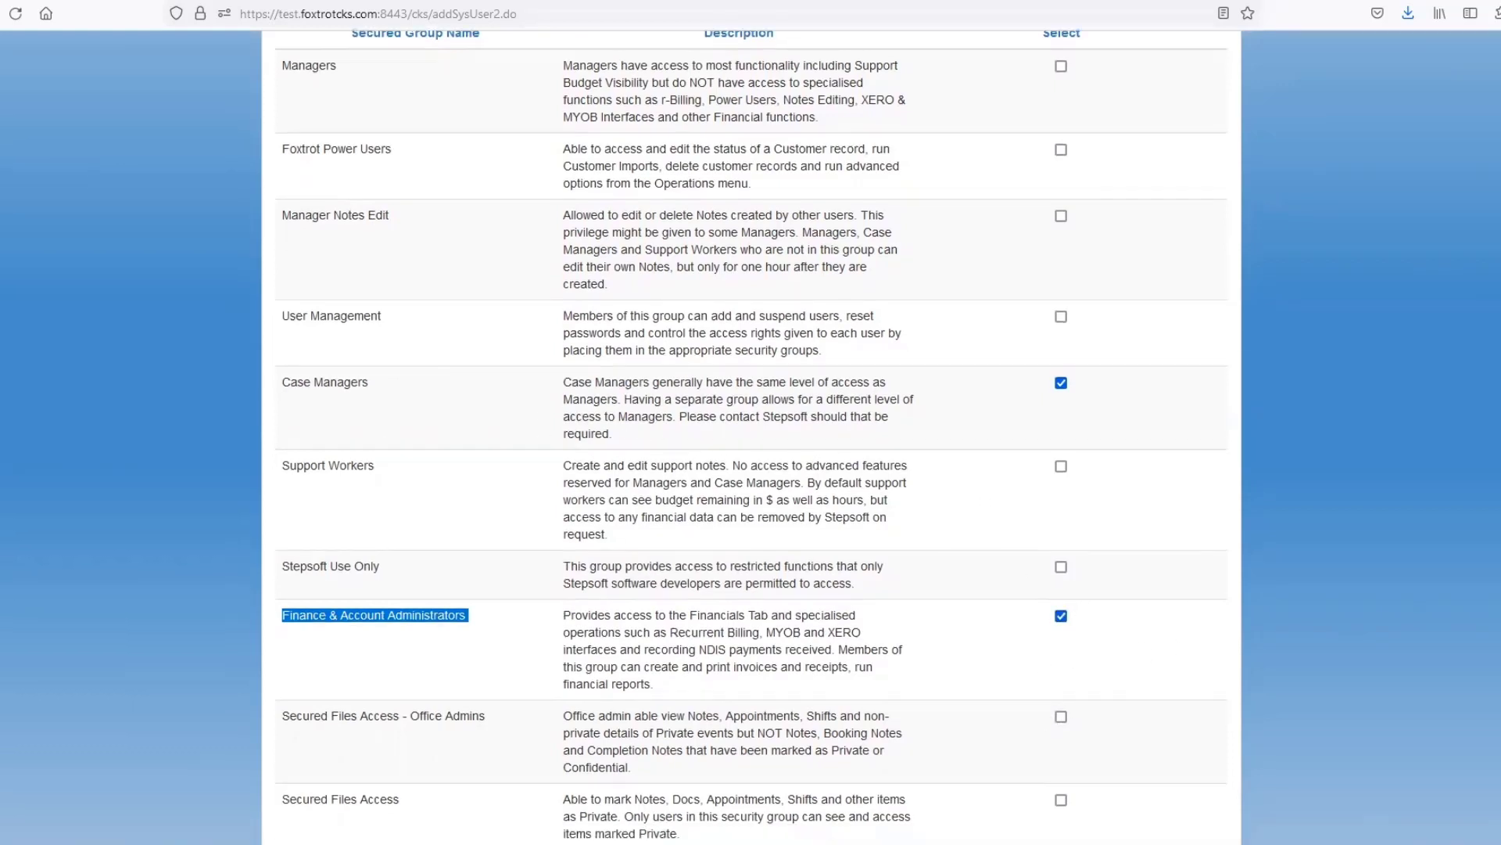
scroll(750, 438, "down", 1)
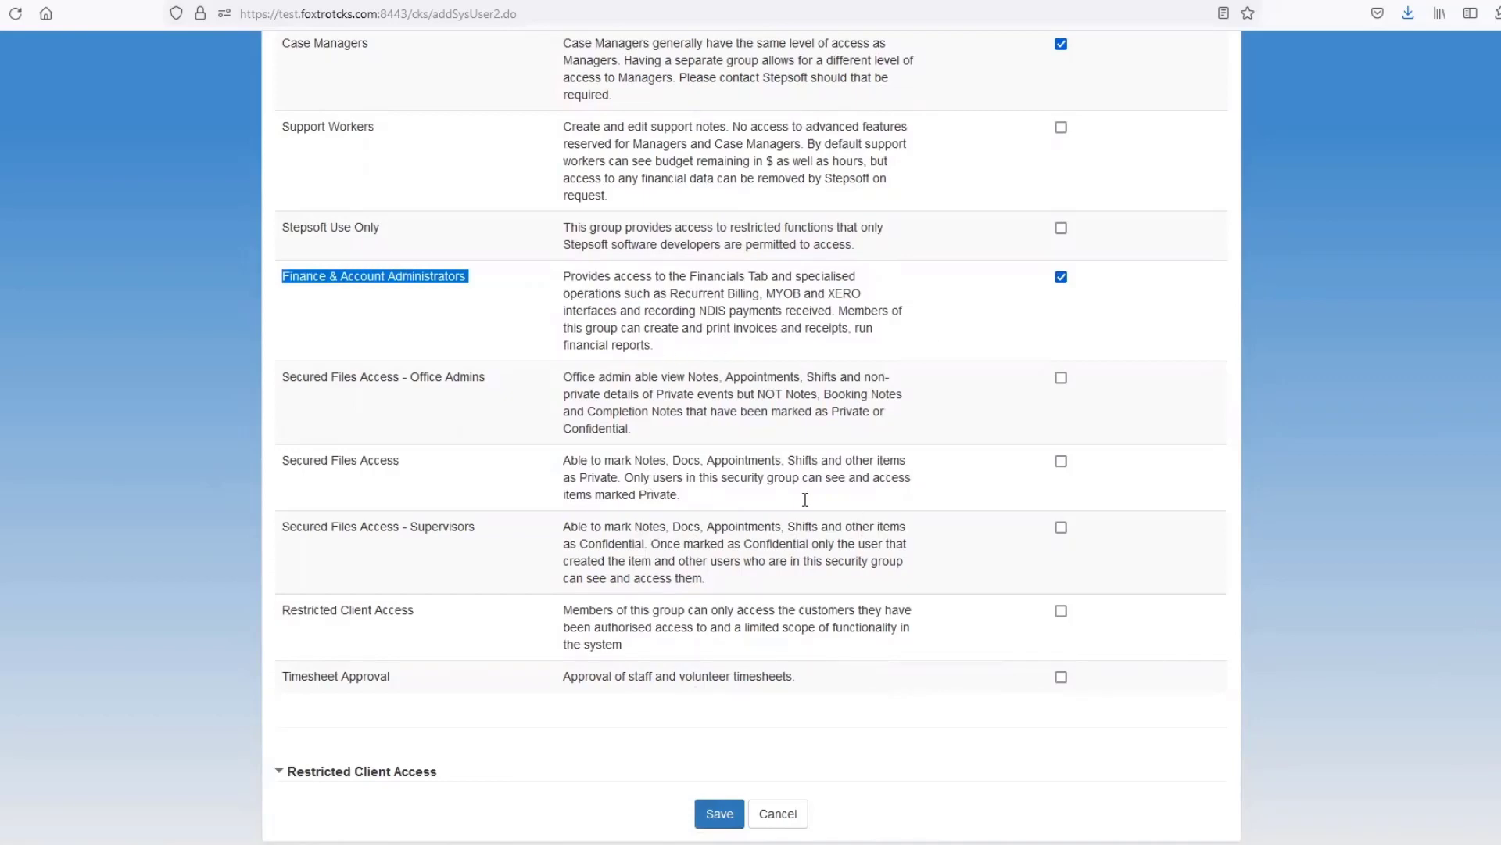
scroll(751, 438, "up", 5)
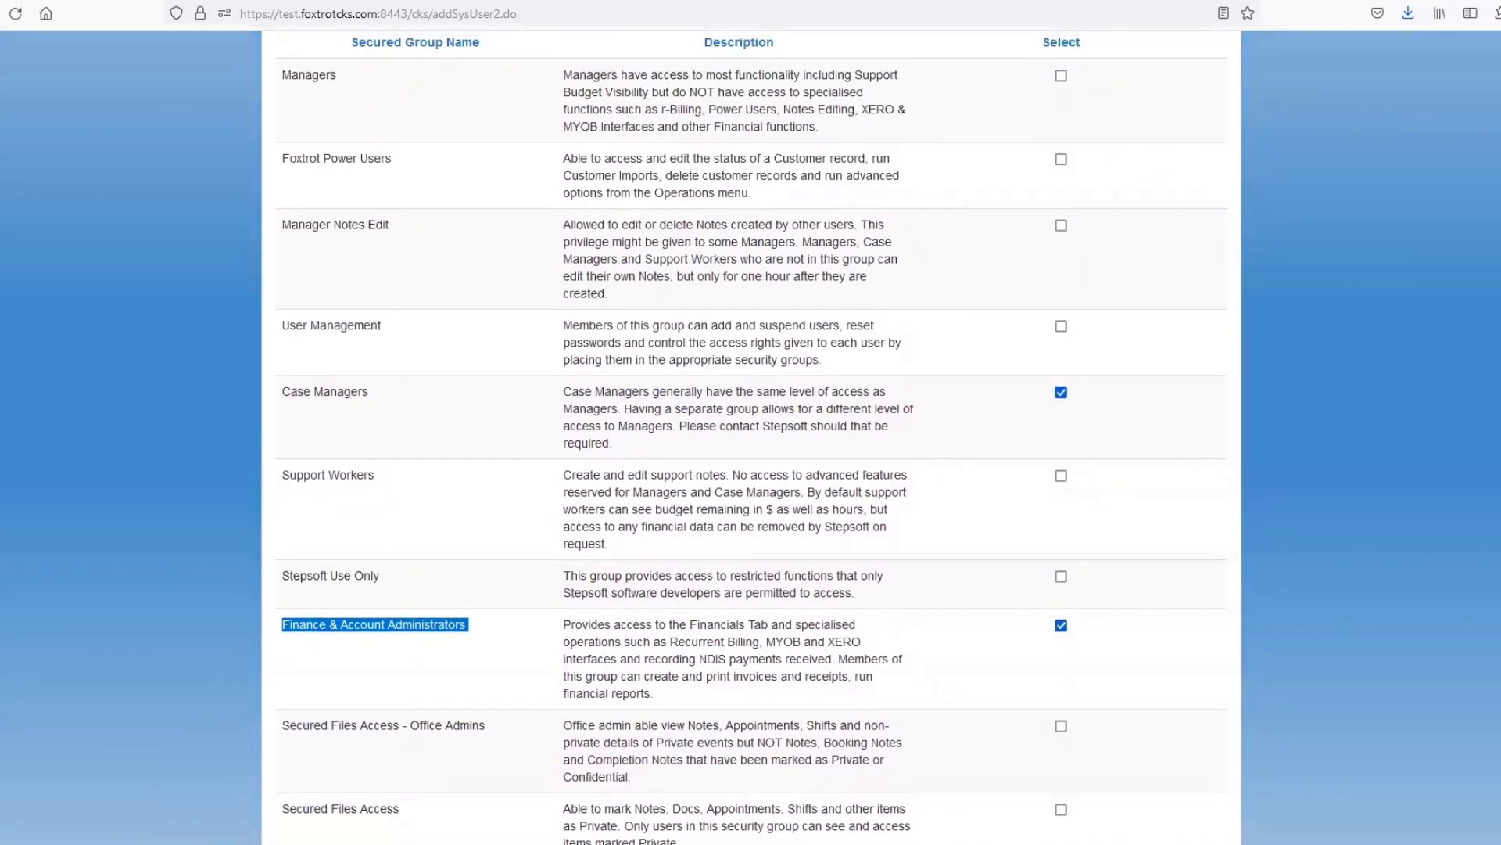
scroll(751, 438, "down", 6)
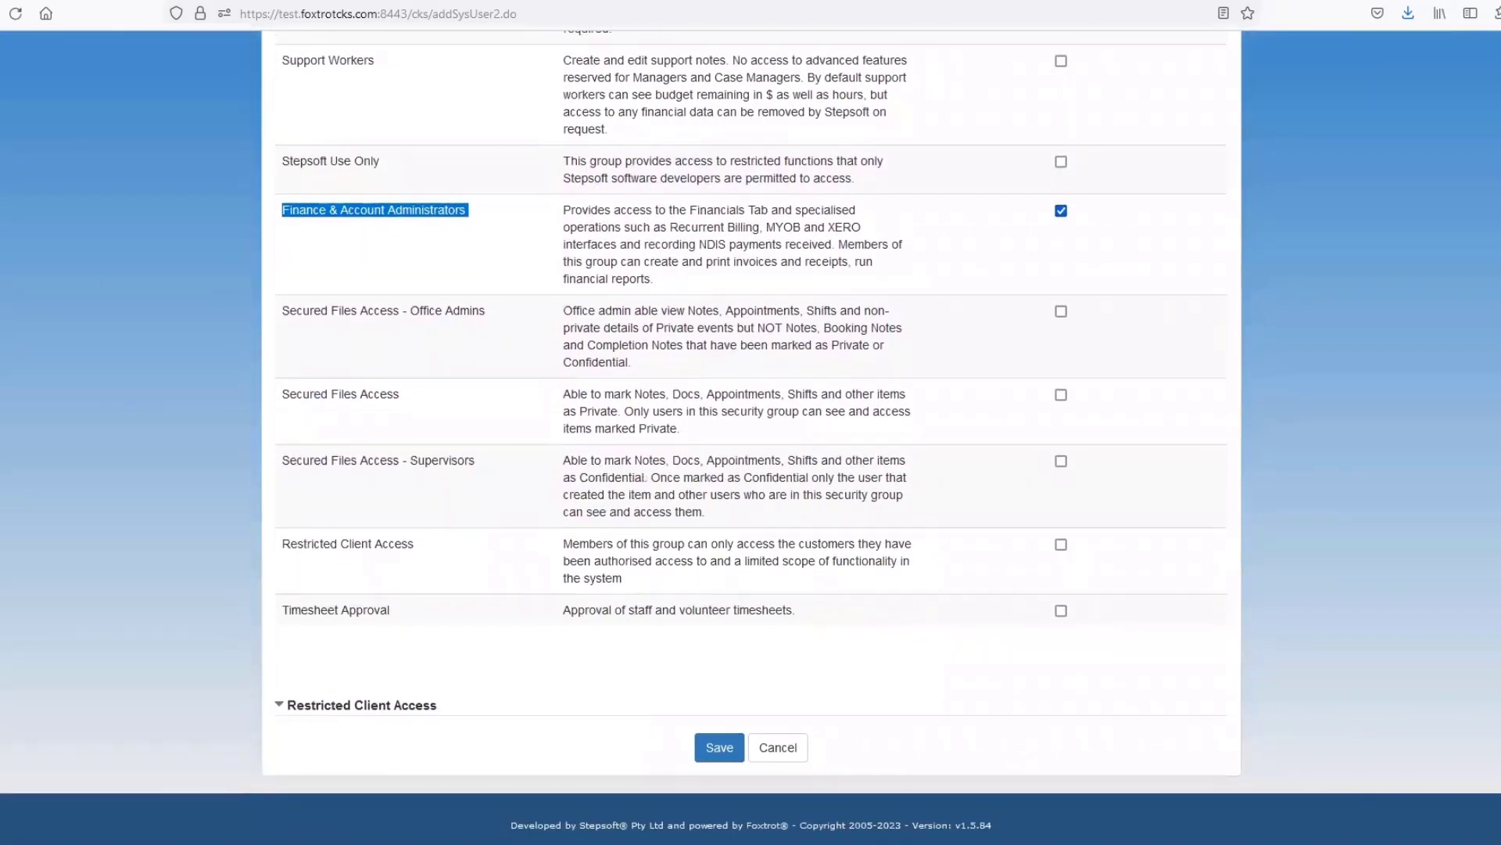
left_click(700, 747)
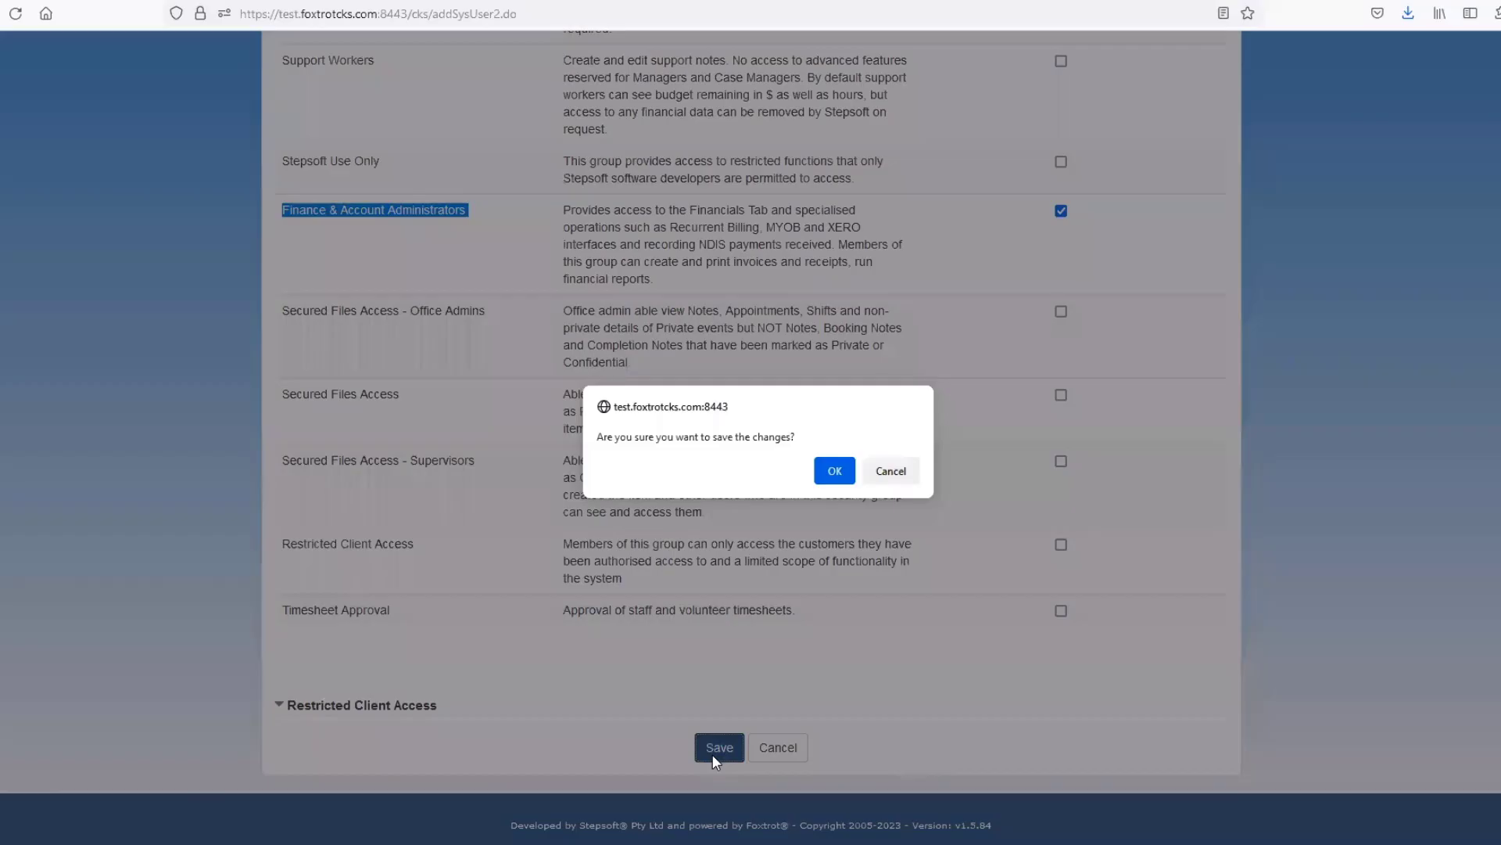
left_click(834, 470)
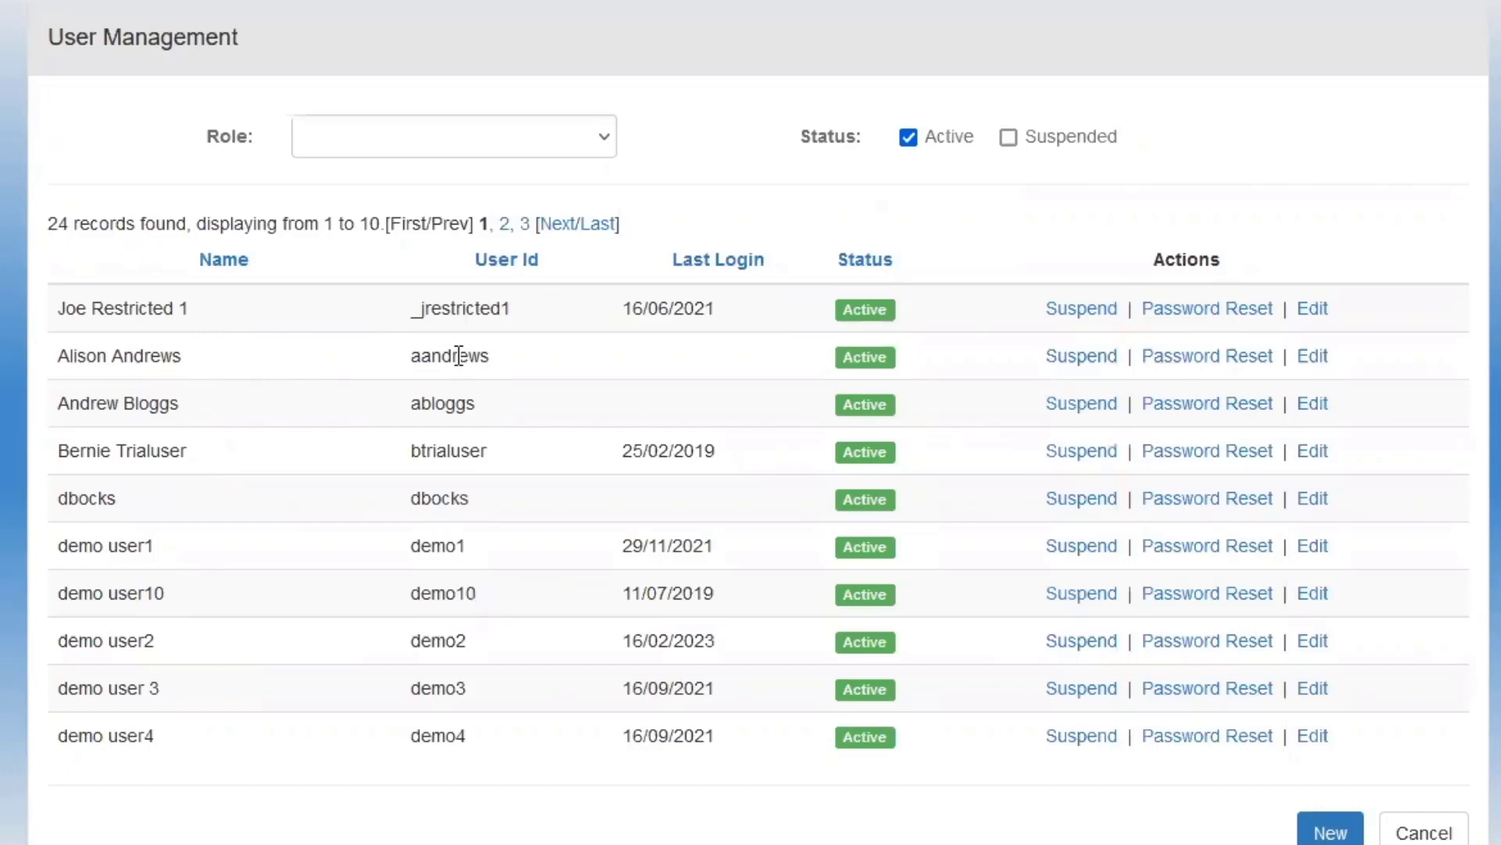
Reset the newly added user's password so that a new one is emailed to them.
left_click(1202, 358)
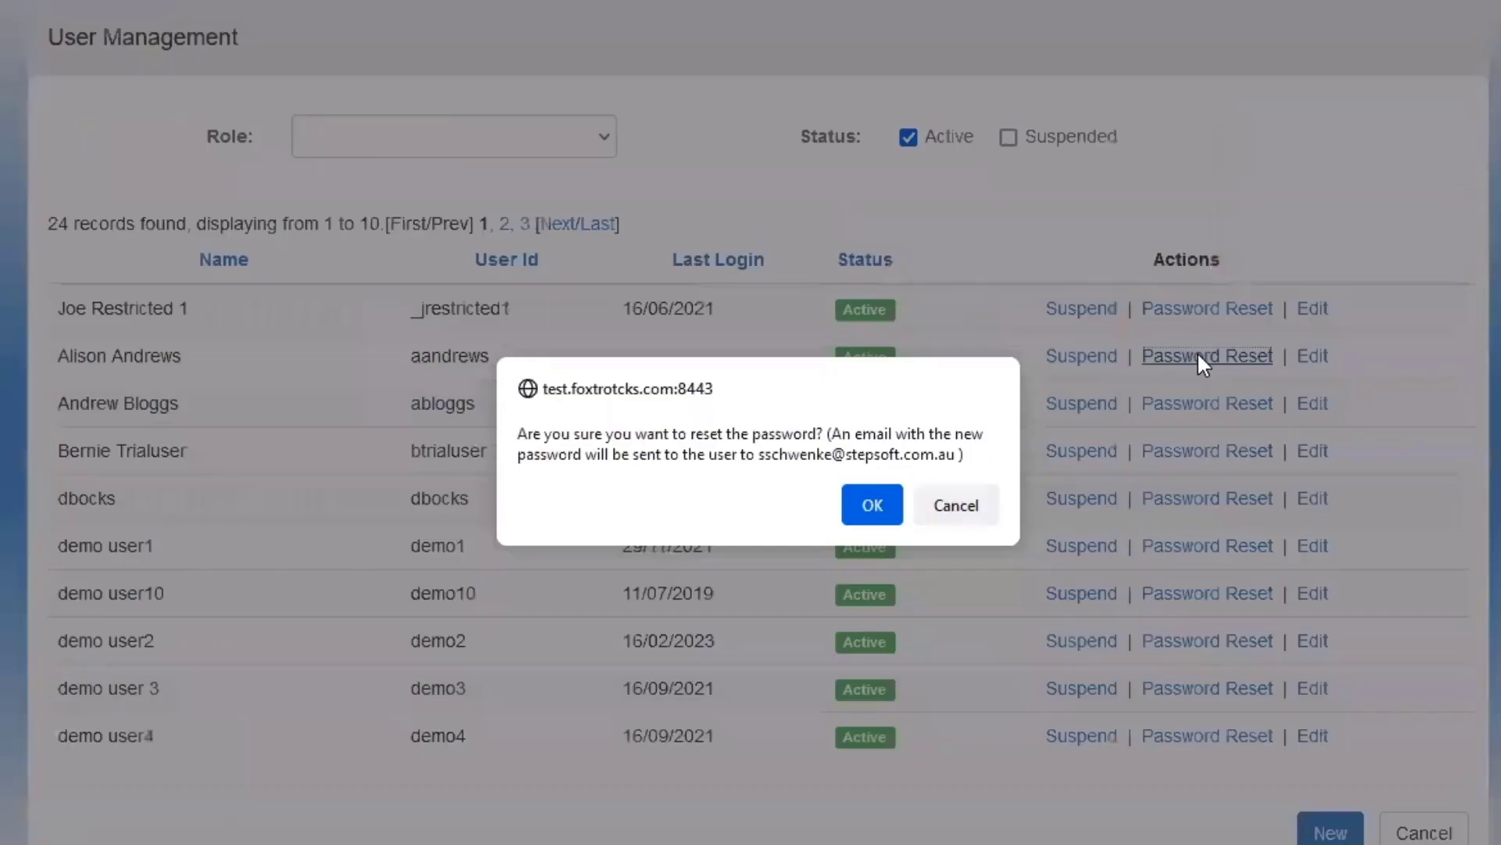
left_click(869, 499)
left_click(959, 514)
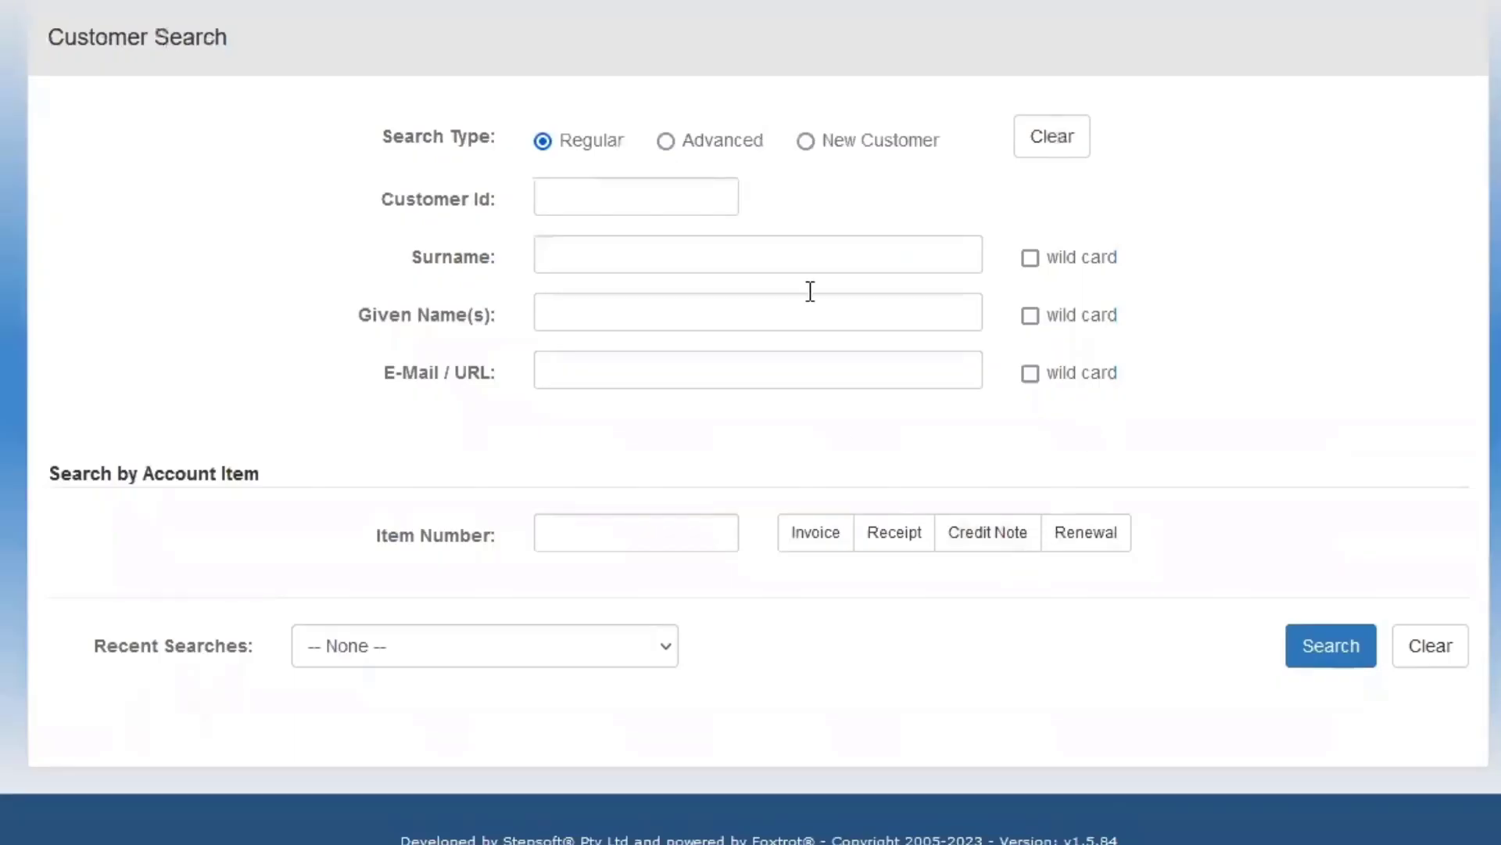
Run a New Customer search using the new user's surname and given name.
left_click(806, 140)
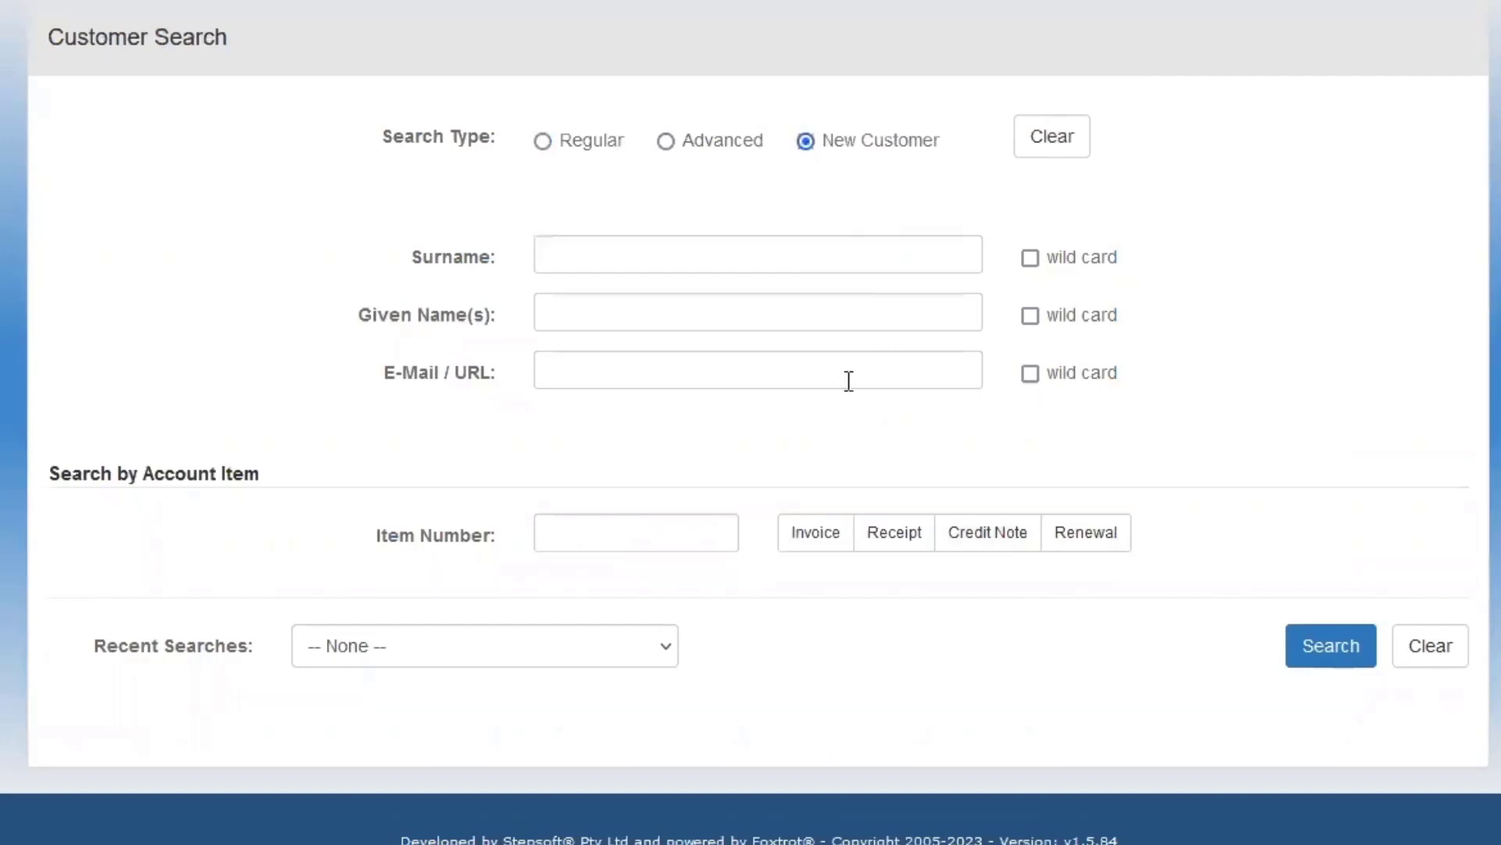
left_click(559, 254)
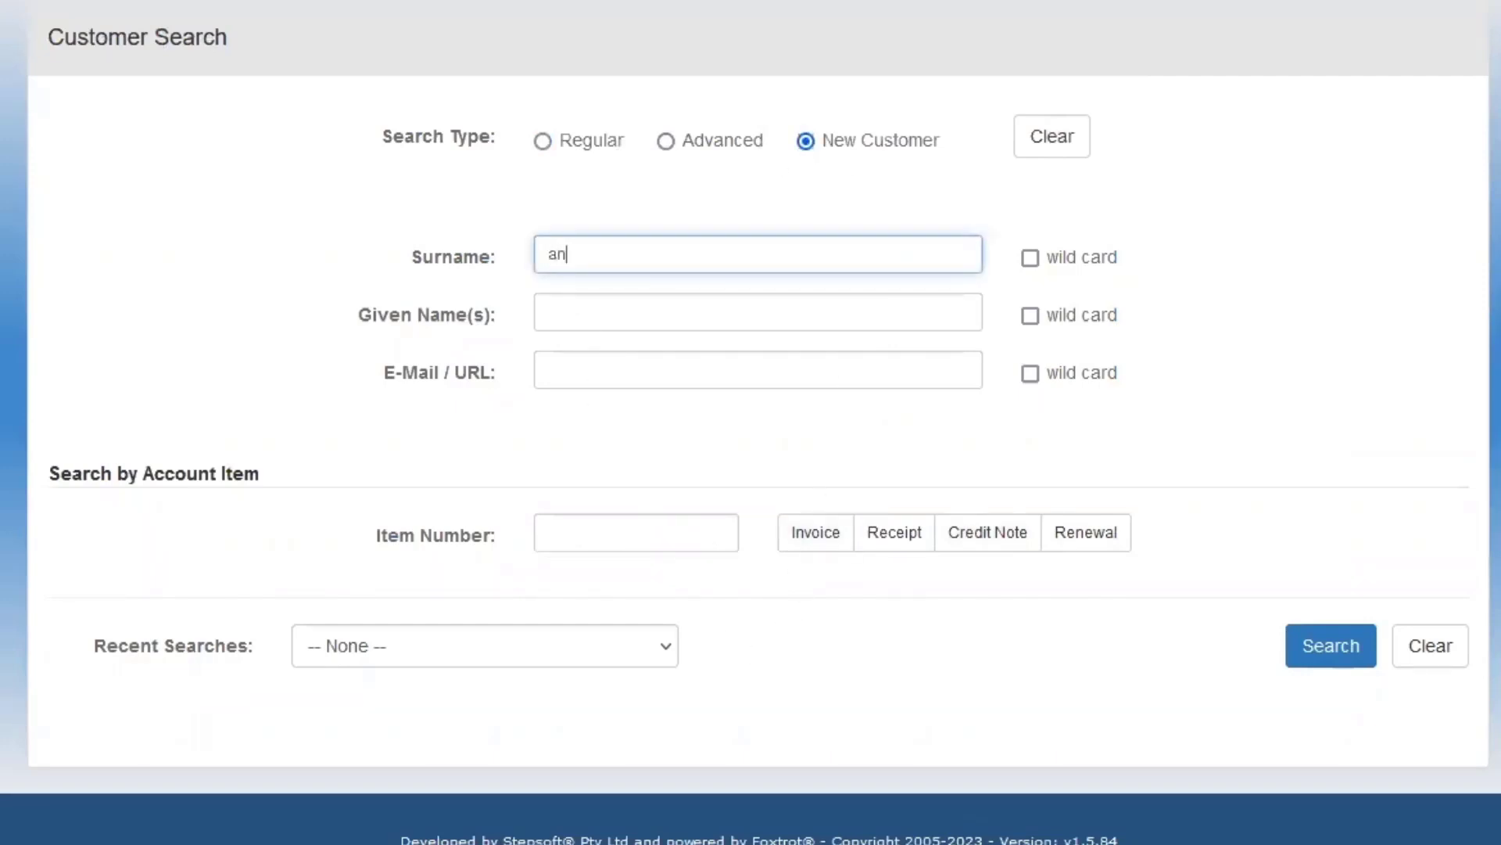
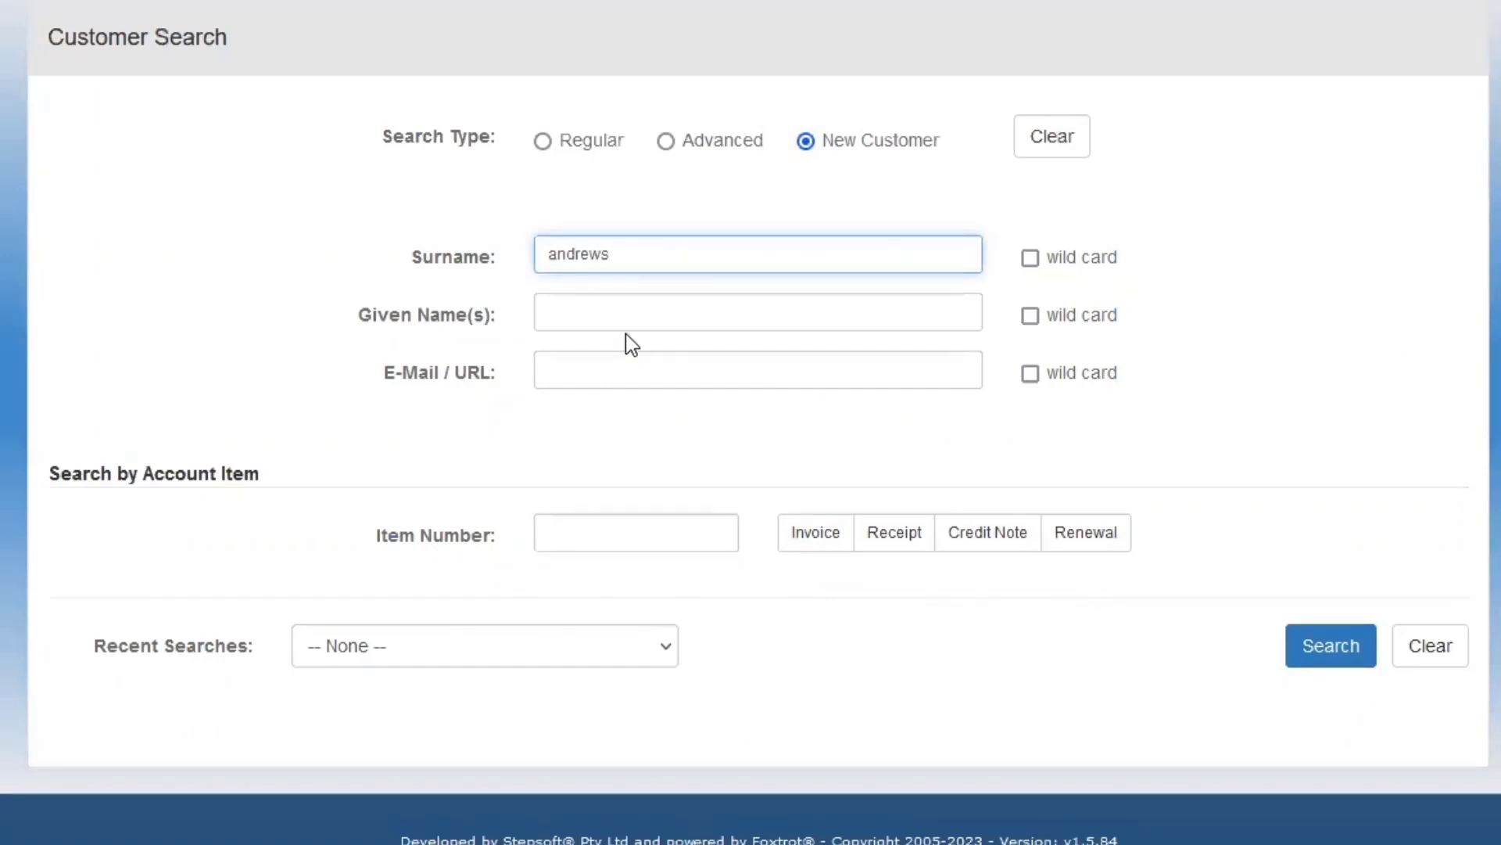
left_click(620, 315)
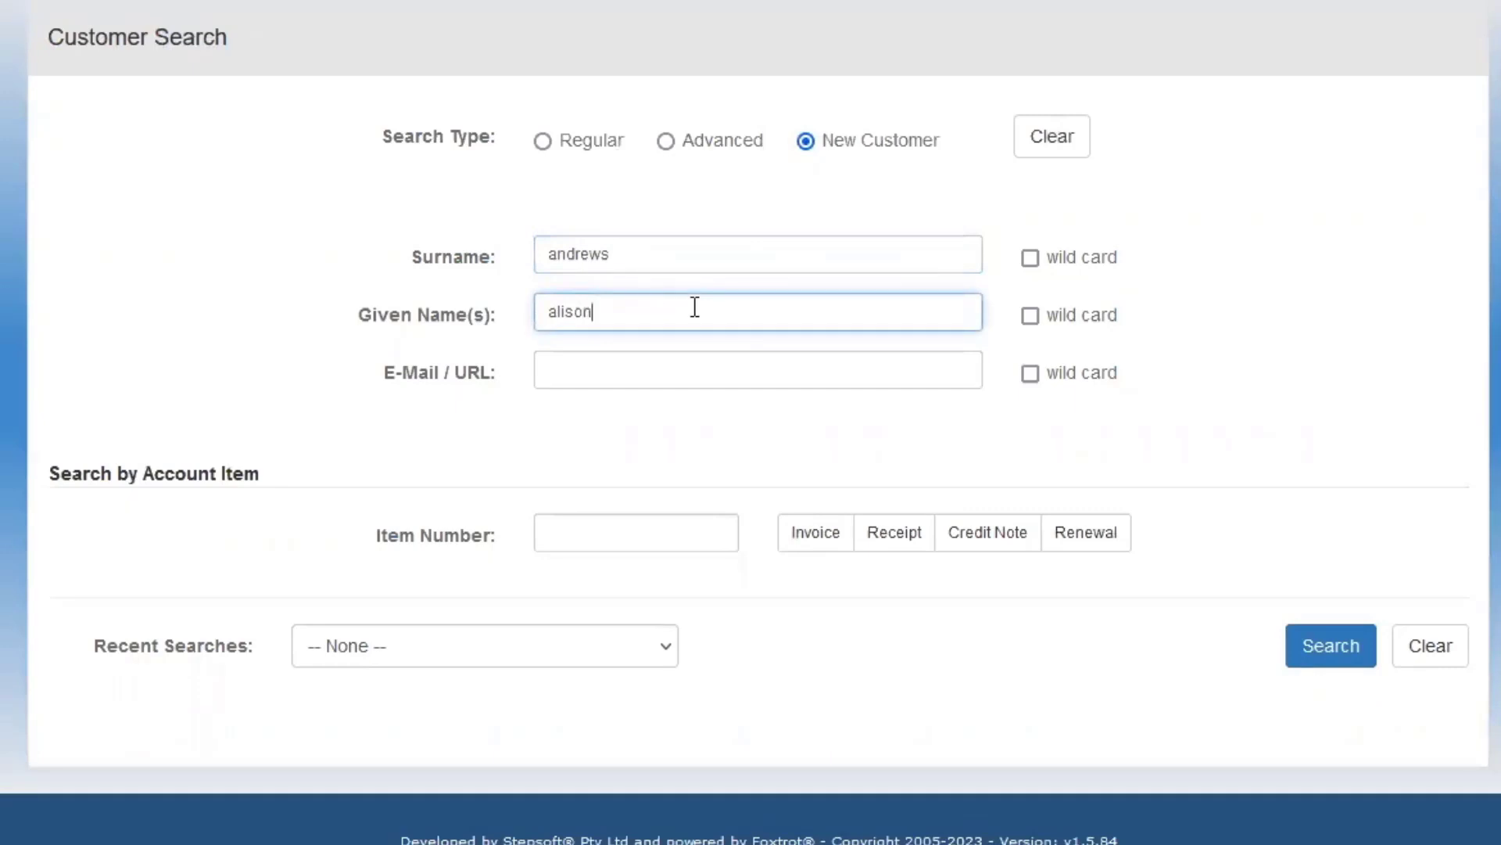
left_click(1327, 654)
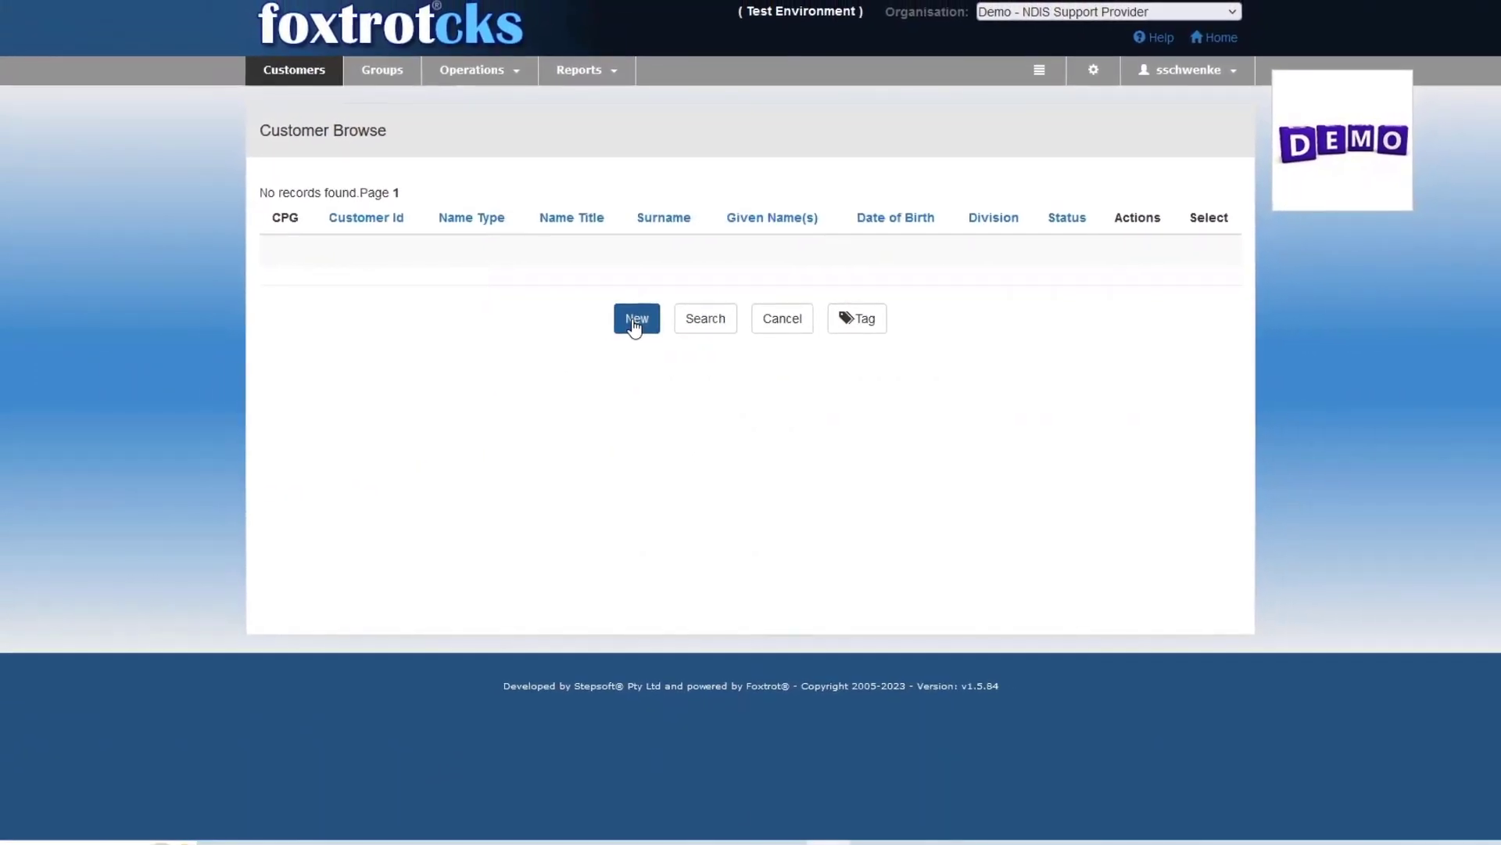
Add a new individual customer record from the searched name with the title Ms, and save it.
left_click(634, 323)
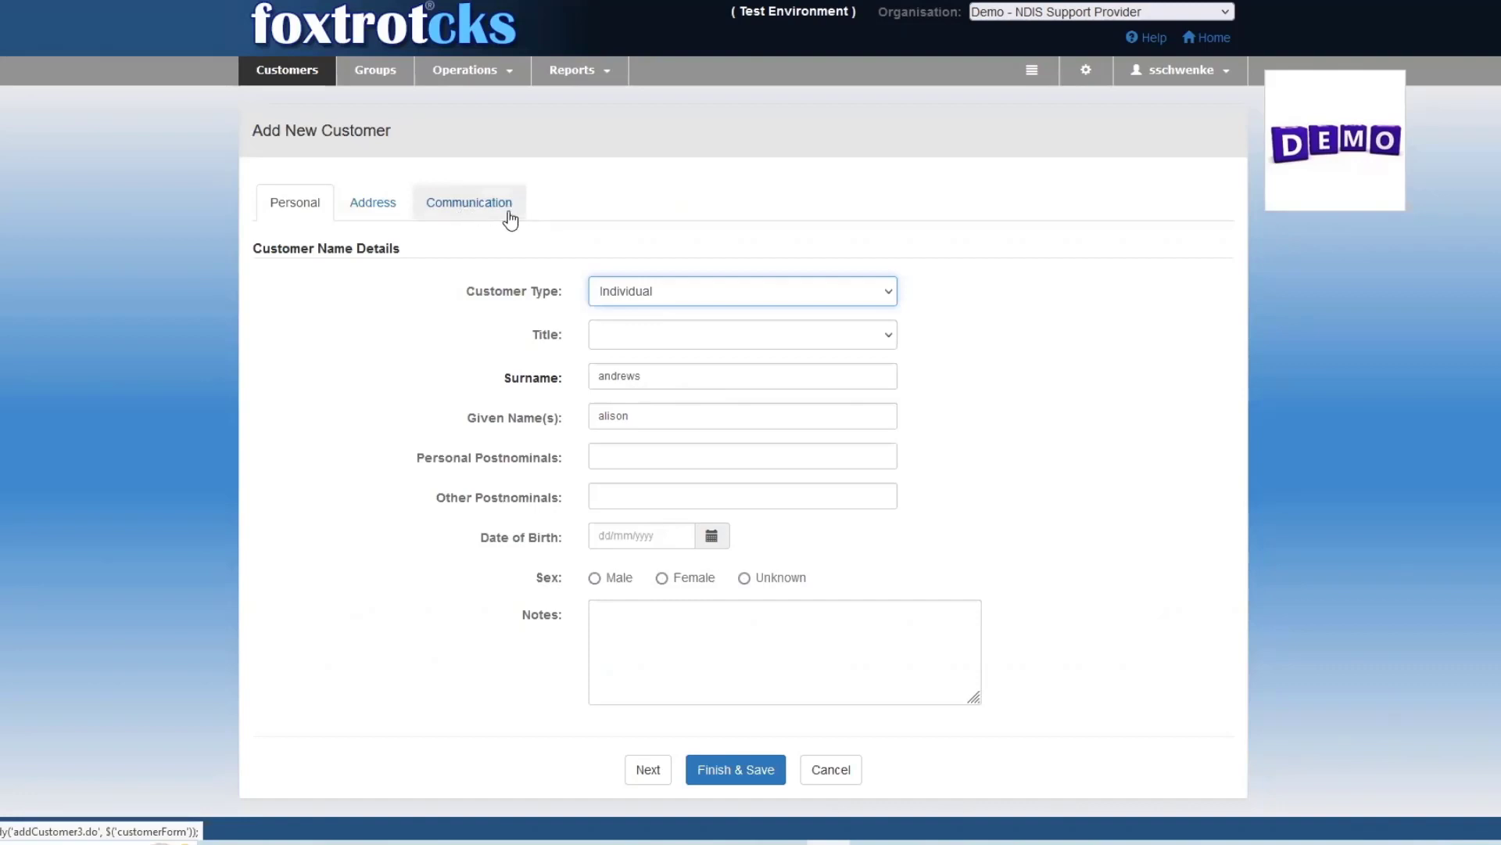
left_click(623, 338)
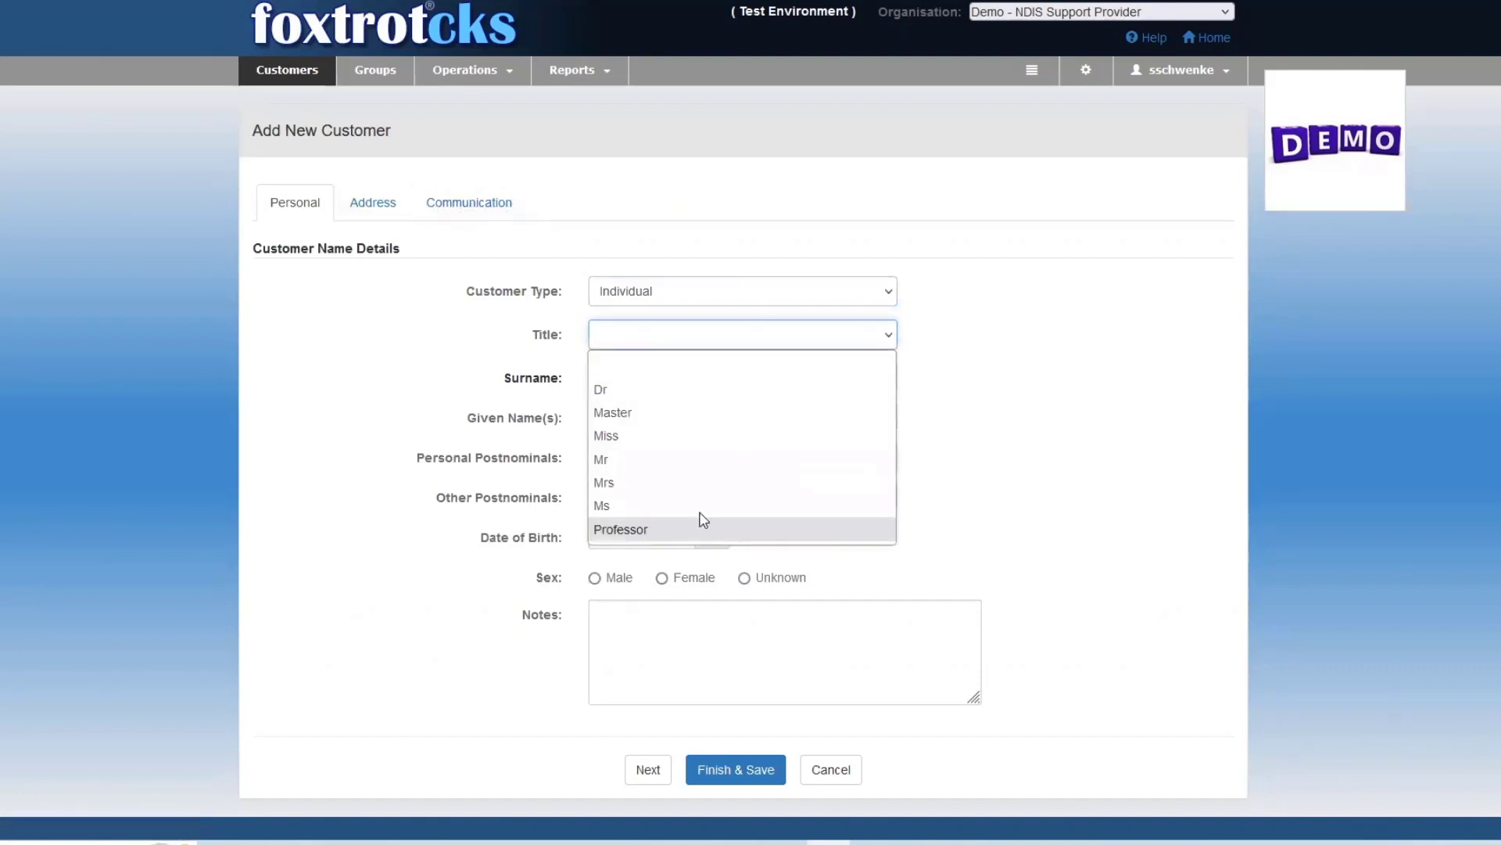
left_click(610, 506)
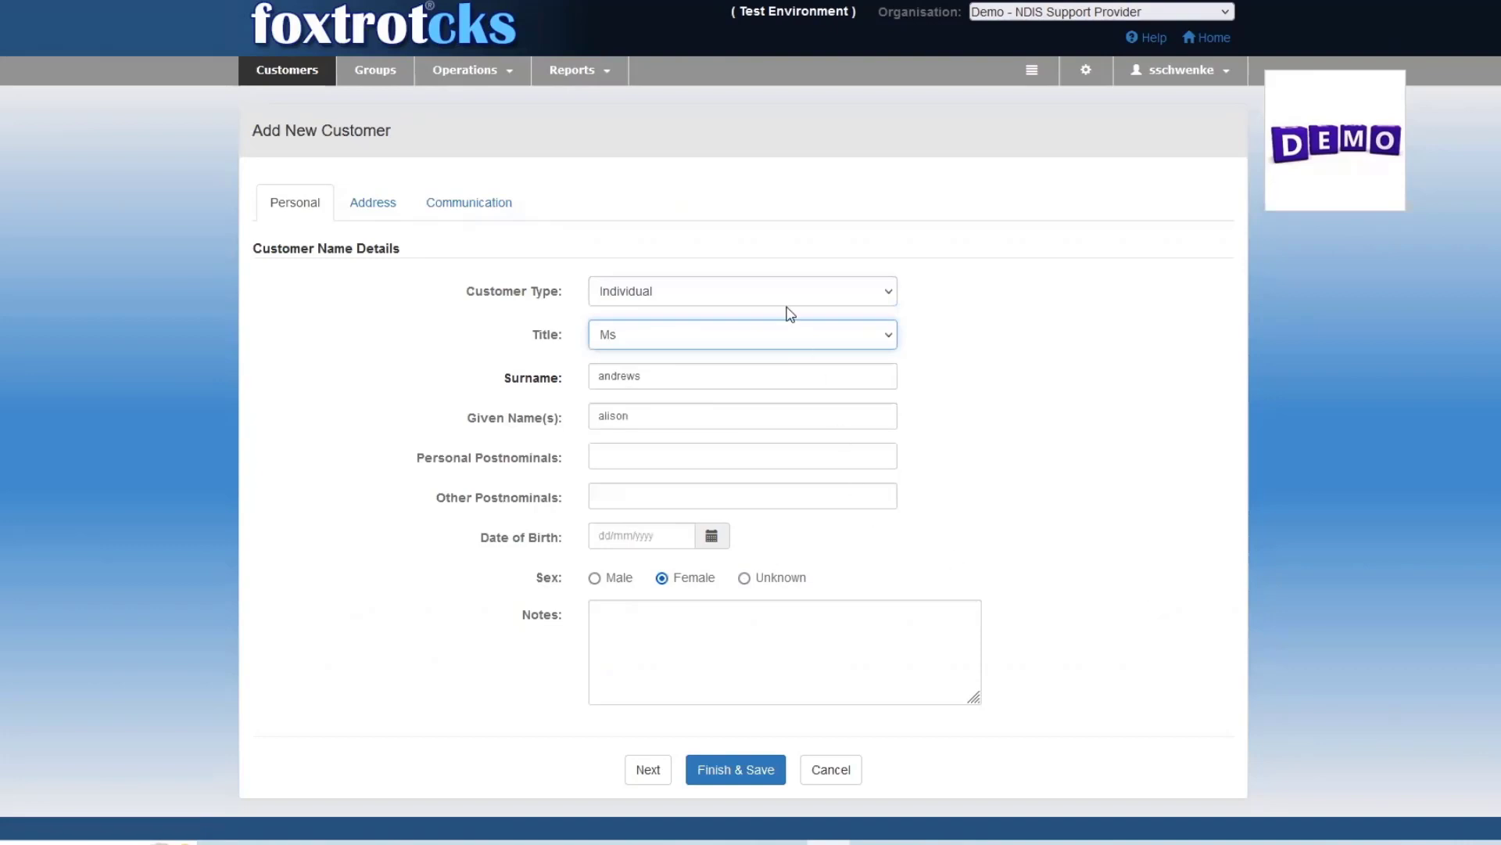
left_click(762, 774)
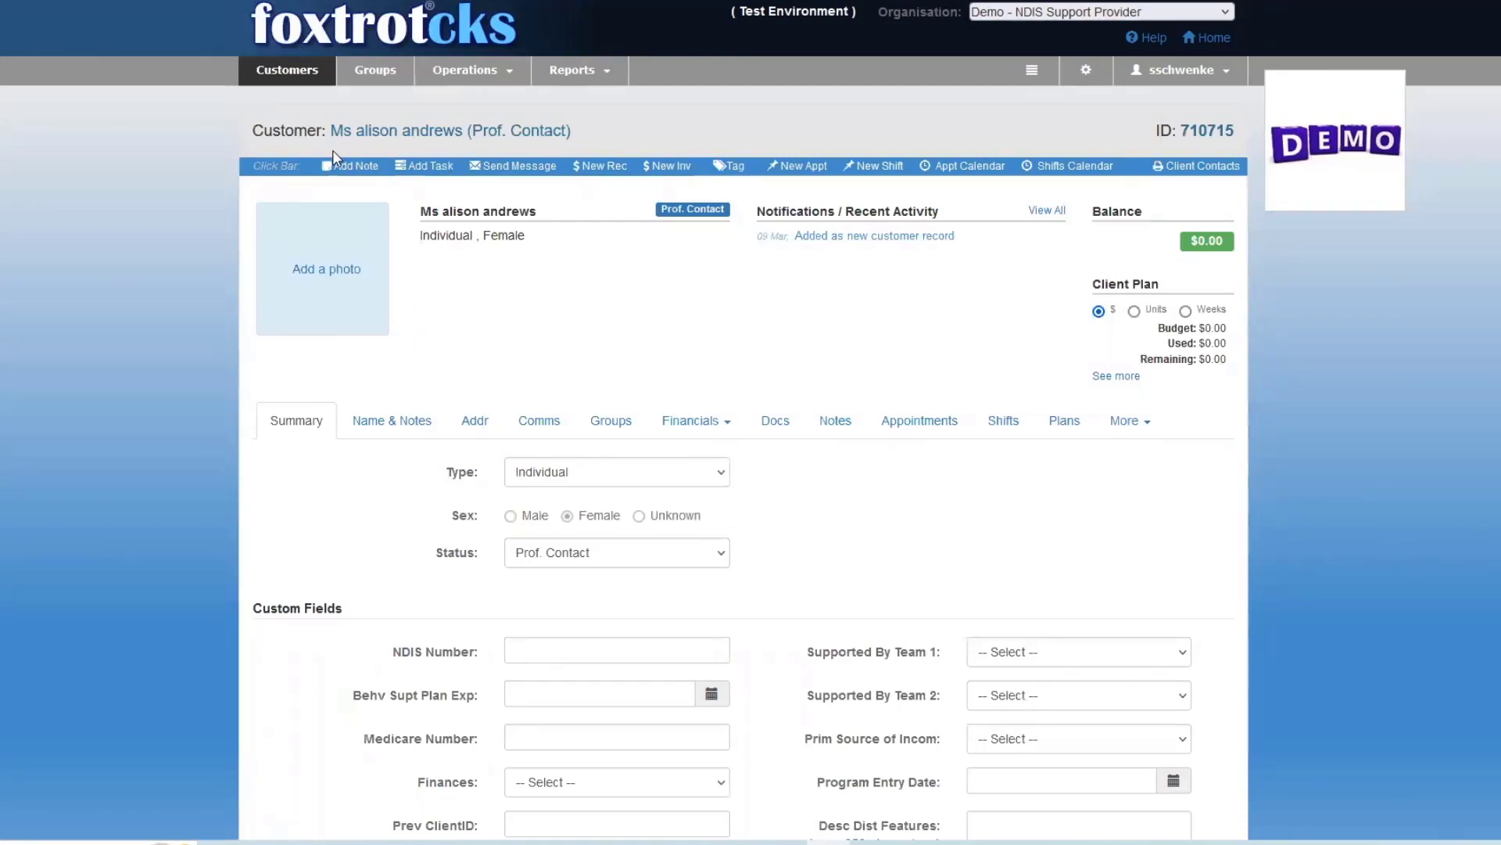
Open the name and notes details of the new customer record.
left_click(468, 79)
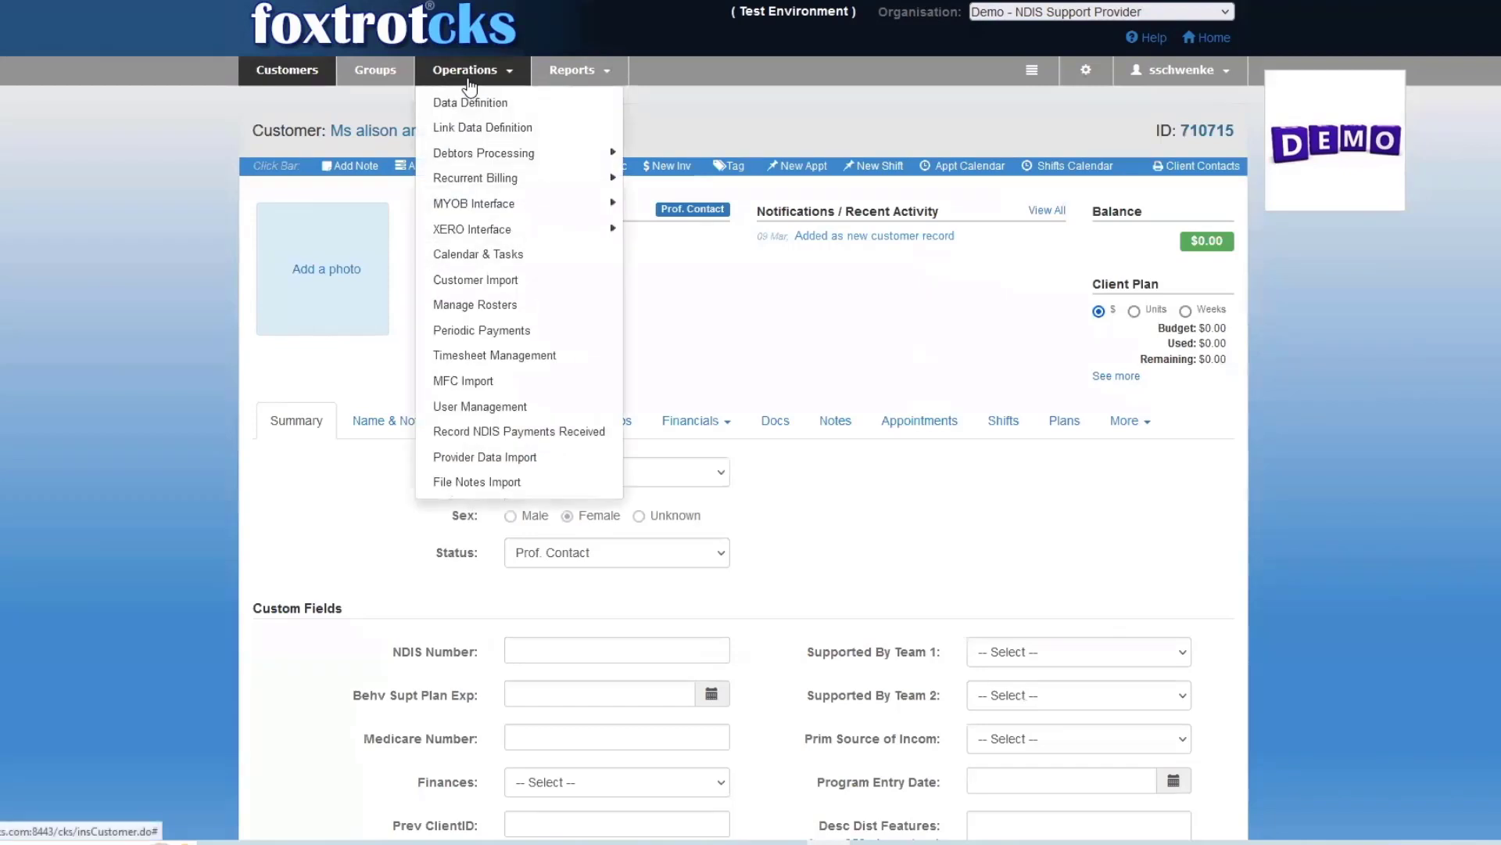
left_click(358, 149)
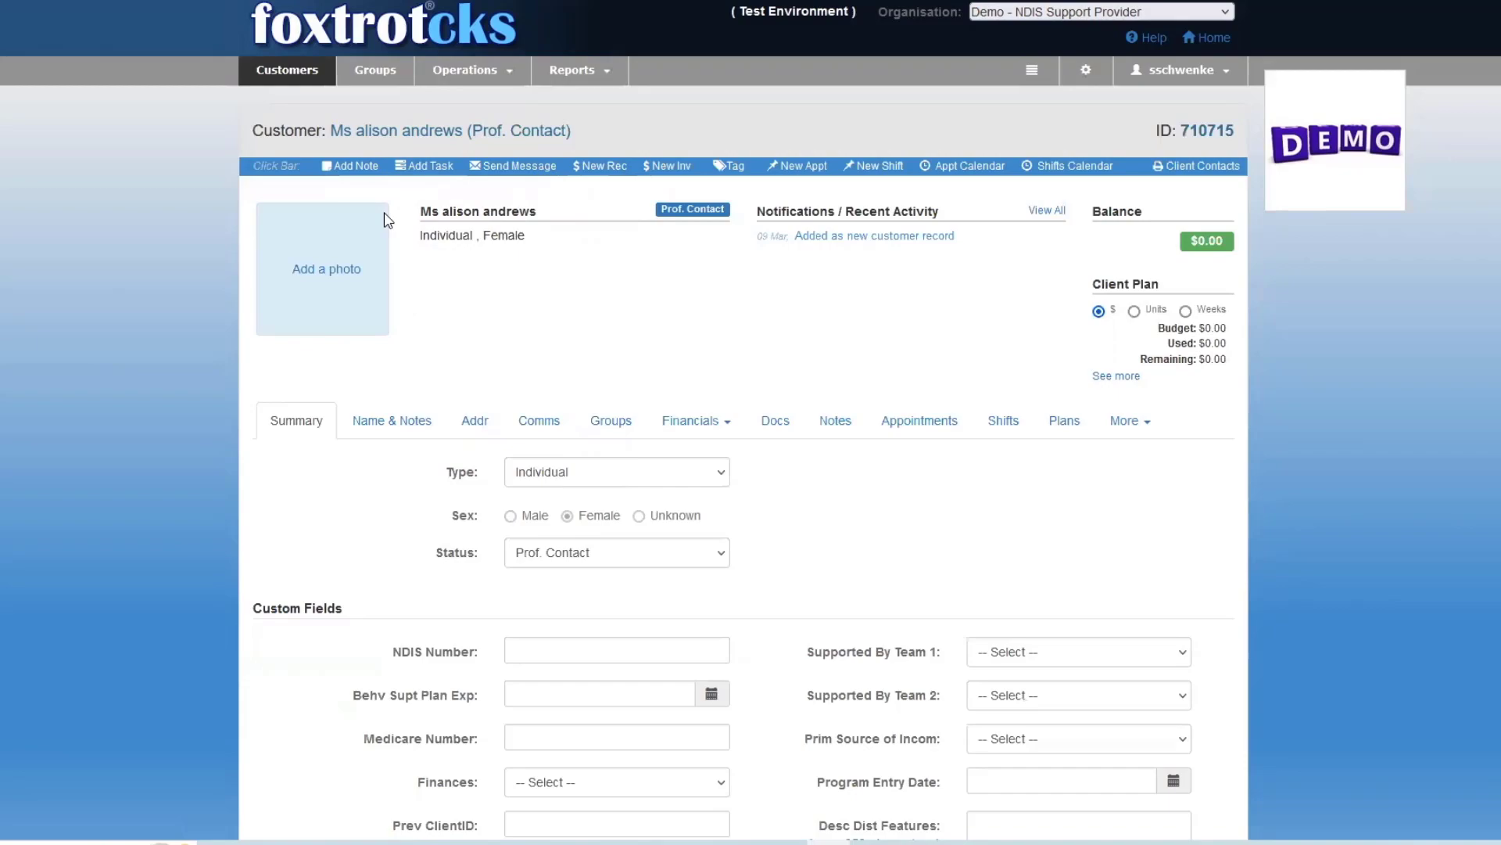
left_click(390, 421)
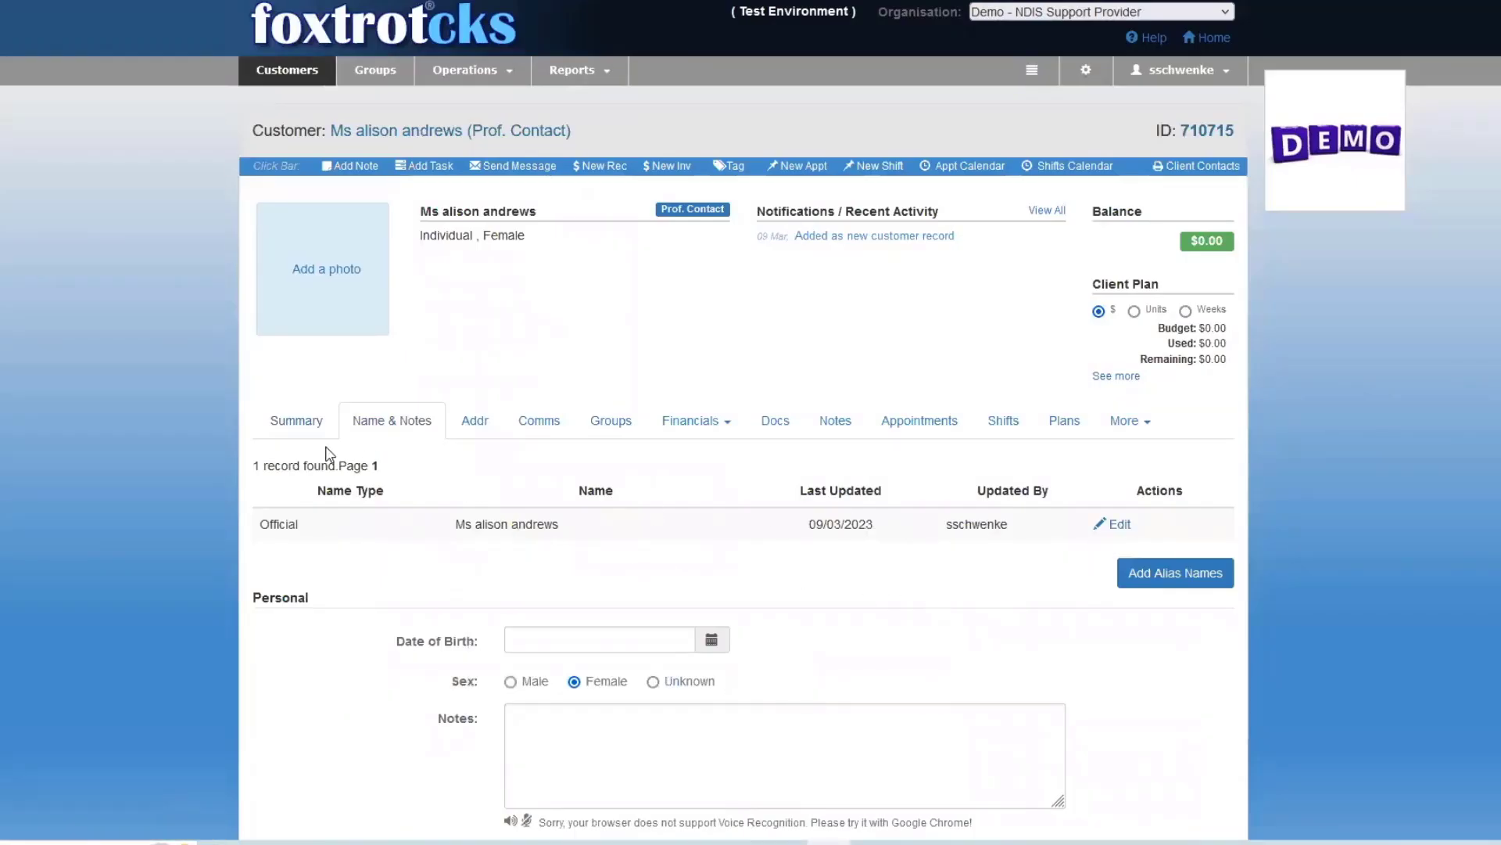
Change the customer record's status to Support Worker in its summary and save the updated details.
left_click(304, 429)
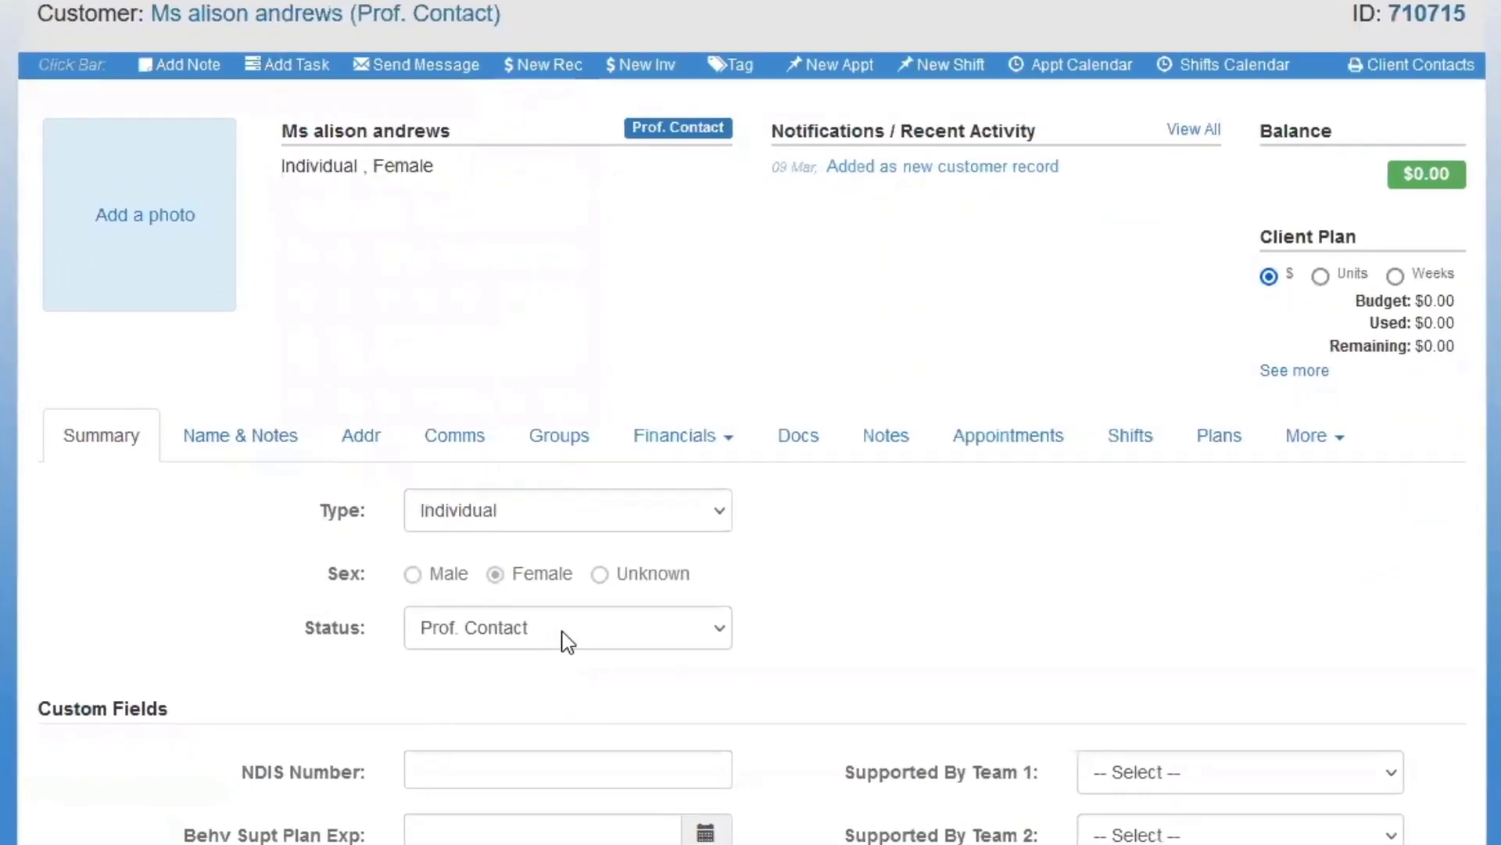
left_click(567, 641)
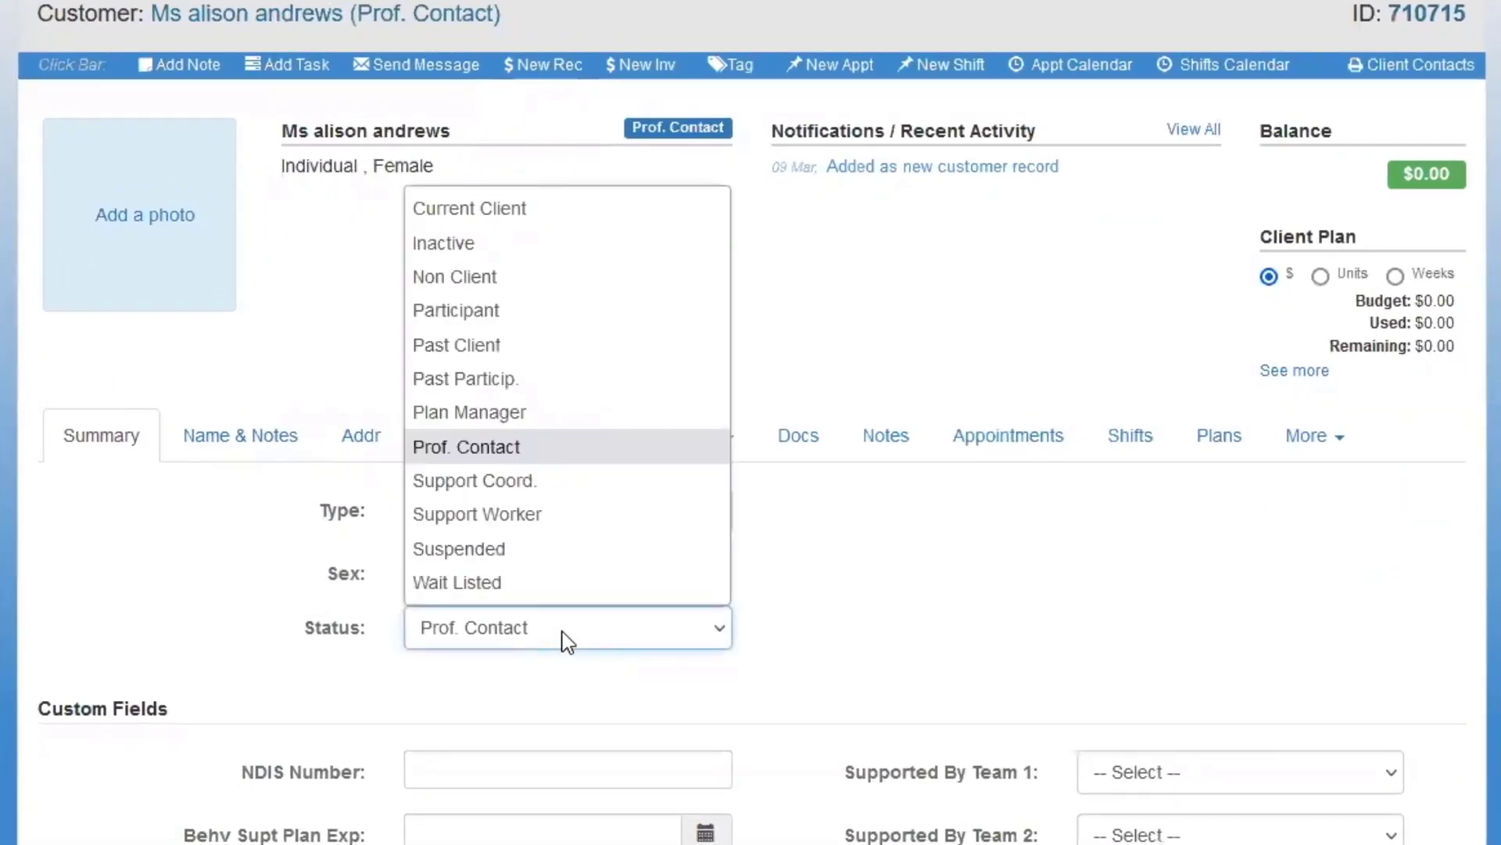
left_click(488, 514)
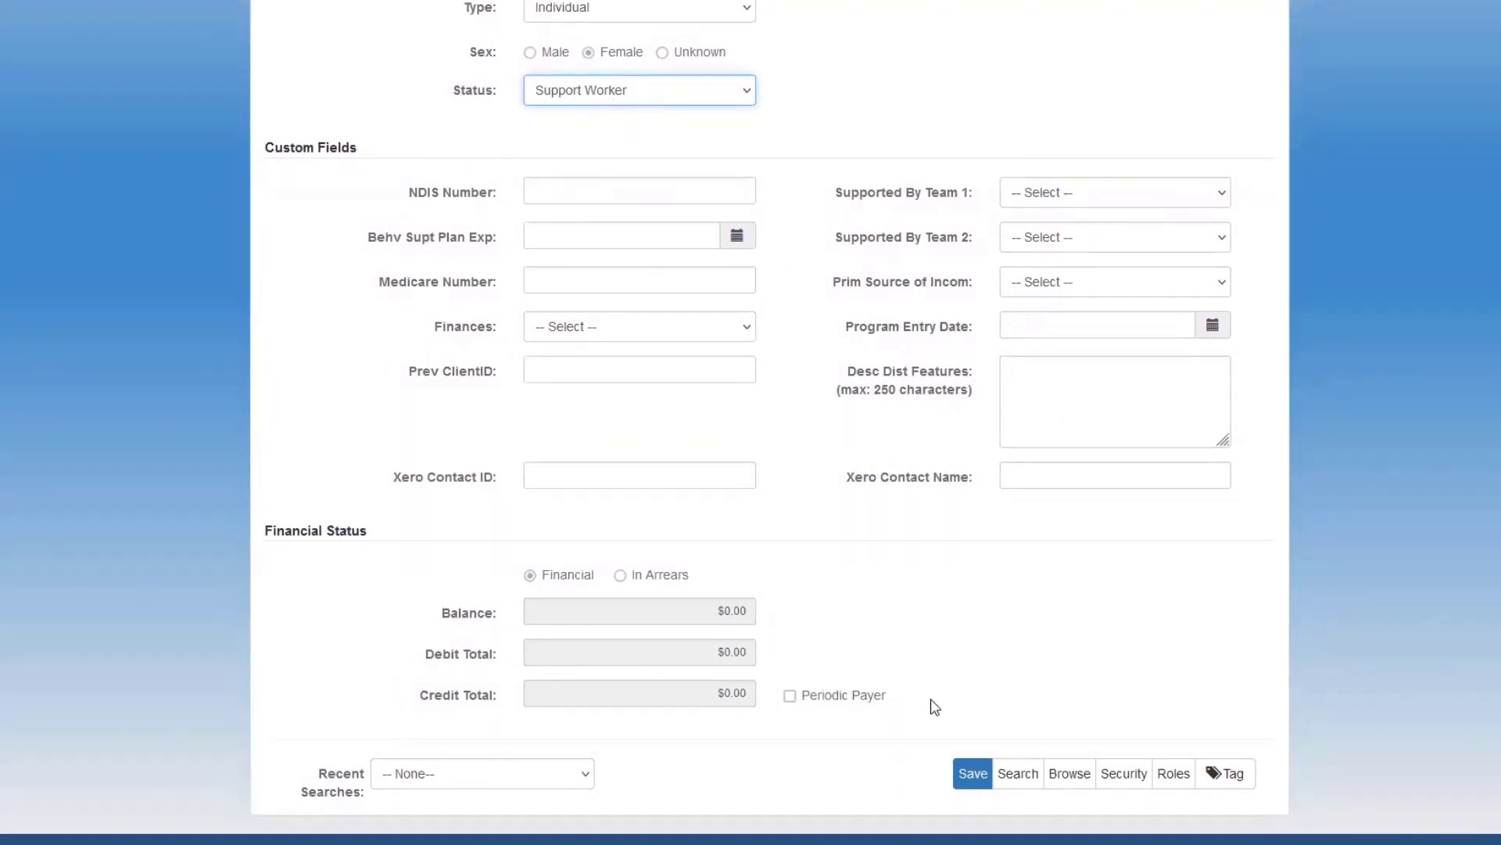
left_click(974, 781)
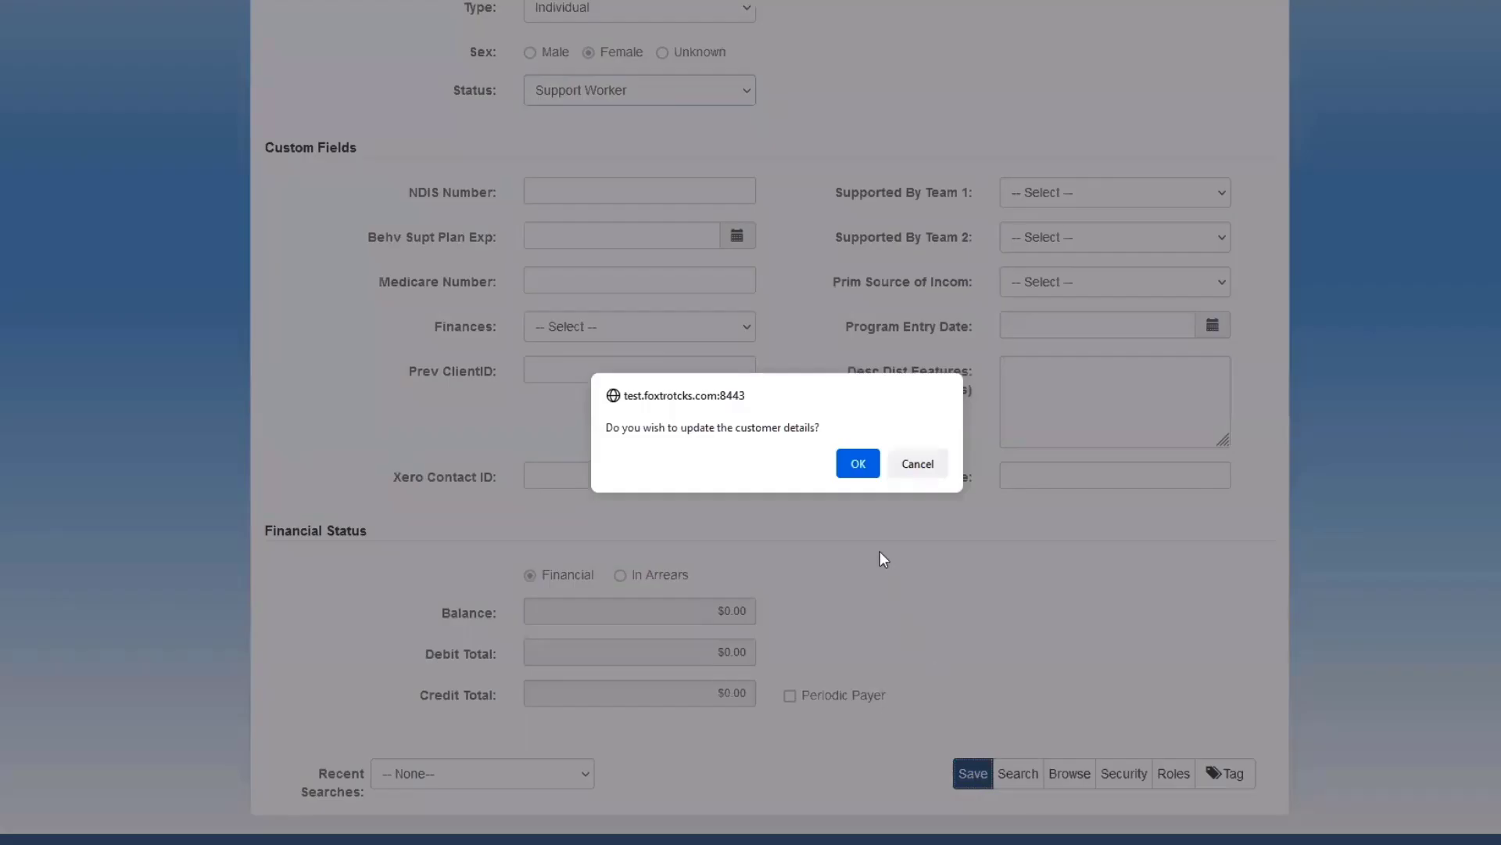
left_click(856, 462)
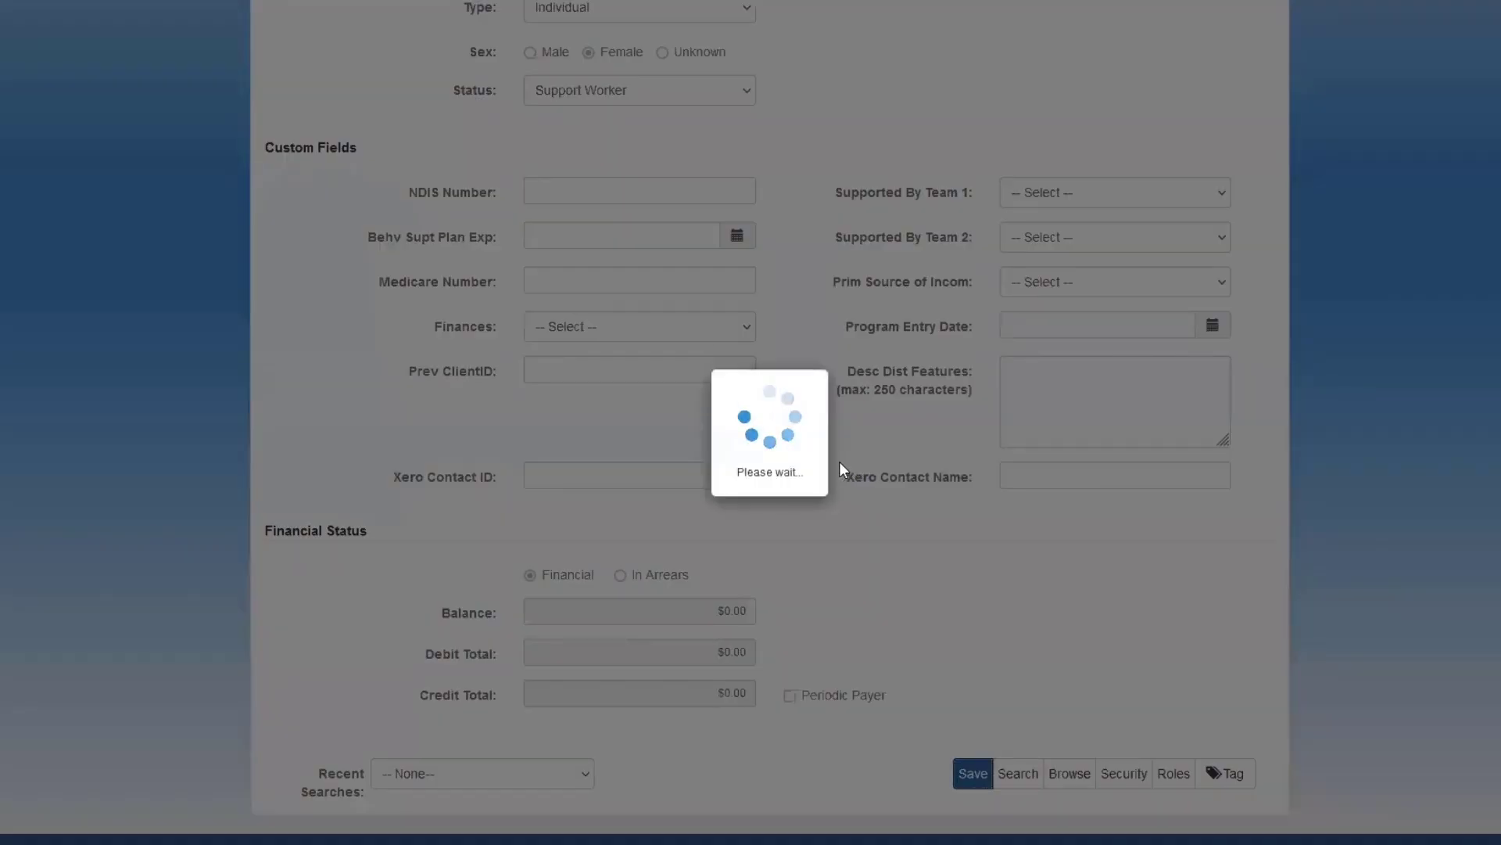
Assign the customer the NDIS - Practitioners role at the Office, Other Location and Participant(s) Home Address locations.
scroll(1190, 552, "down", 2)
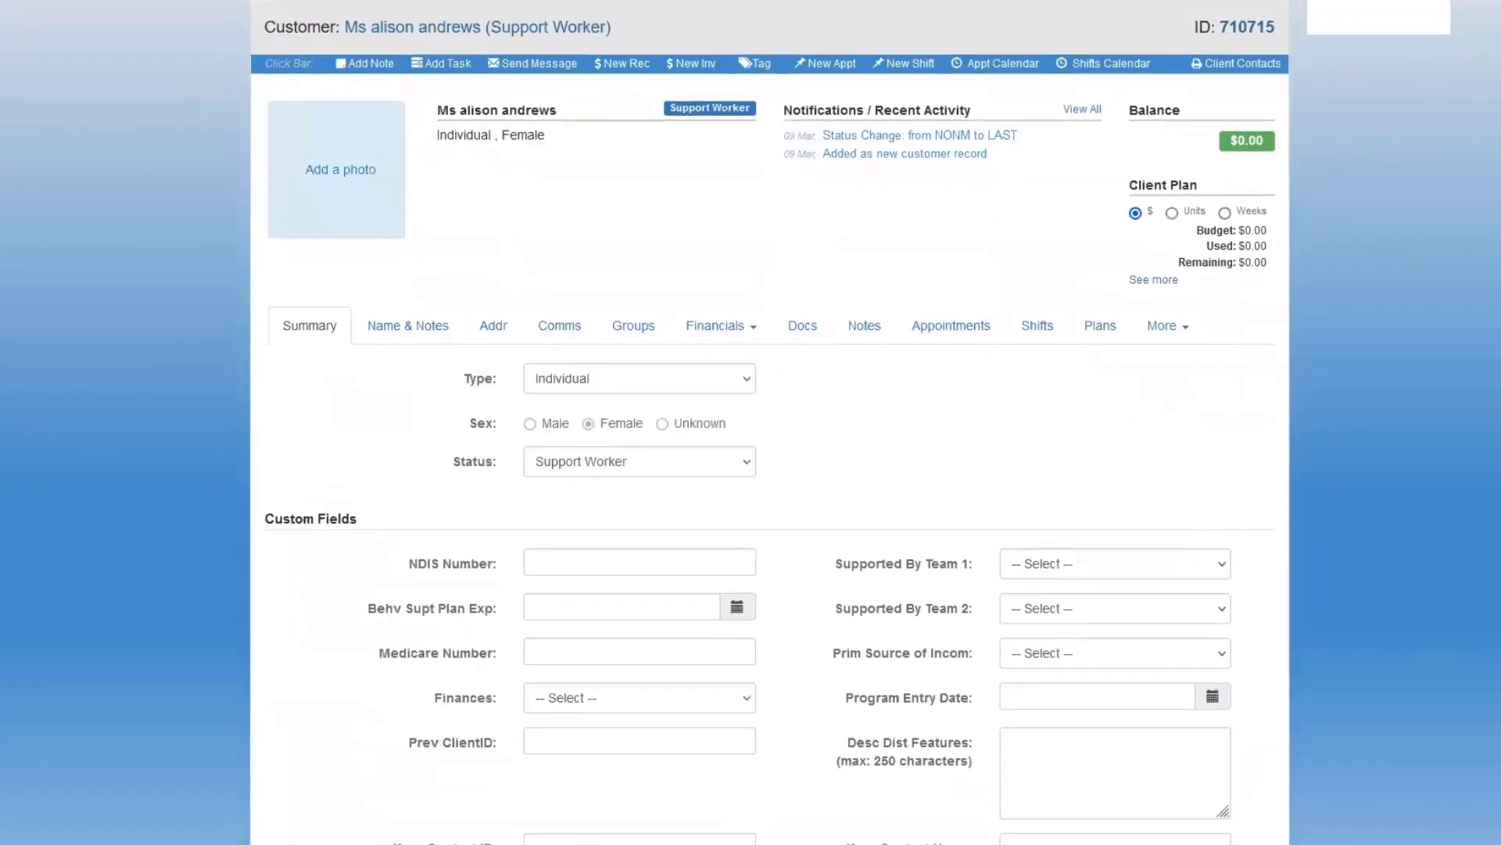
scroll(770, 422, "down", 1)
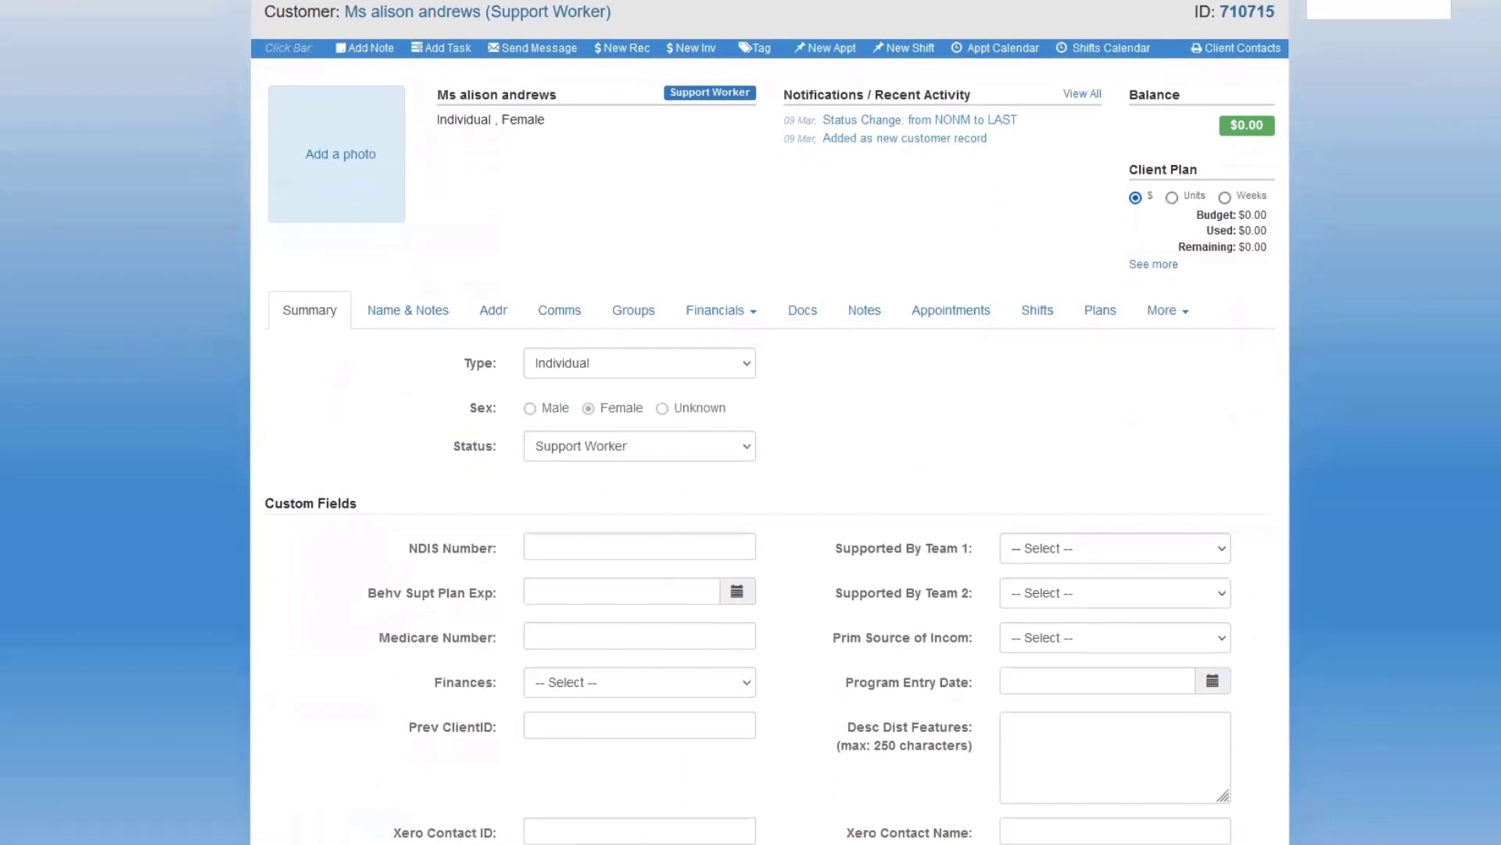
scroll(1283, 563, "down", 4)
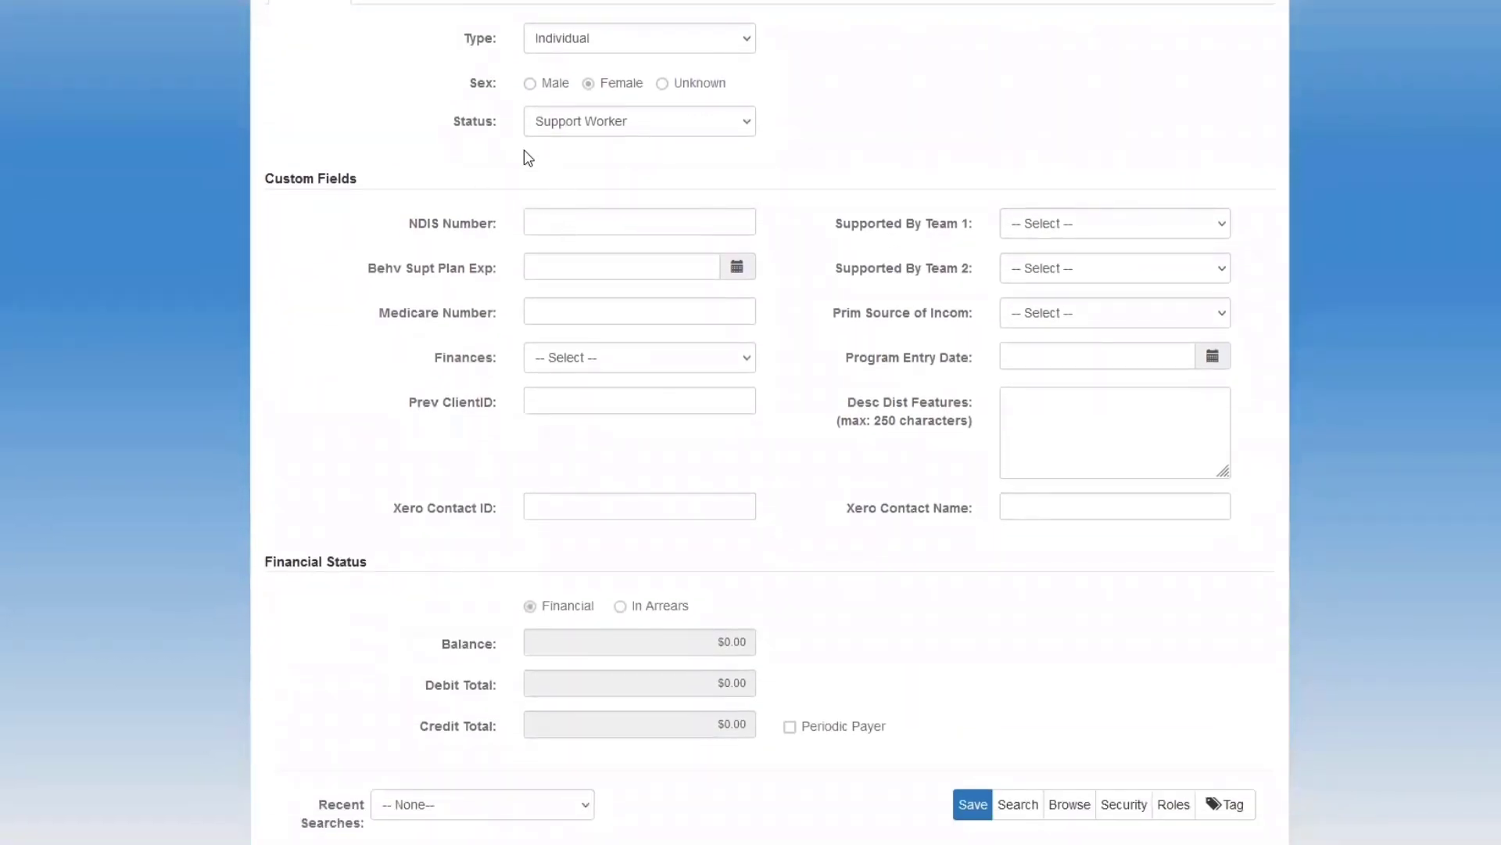
left_click(1174, 804)
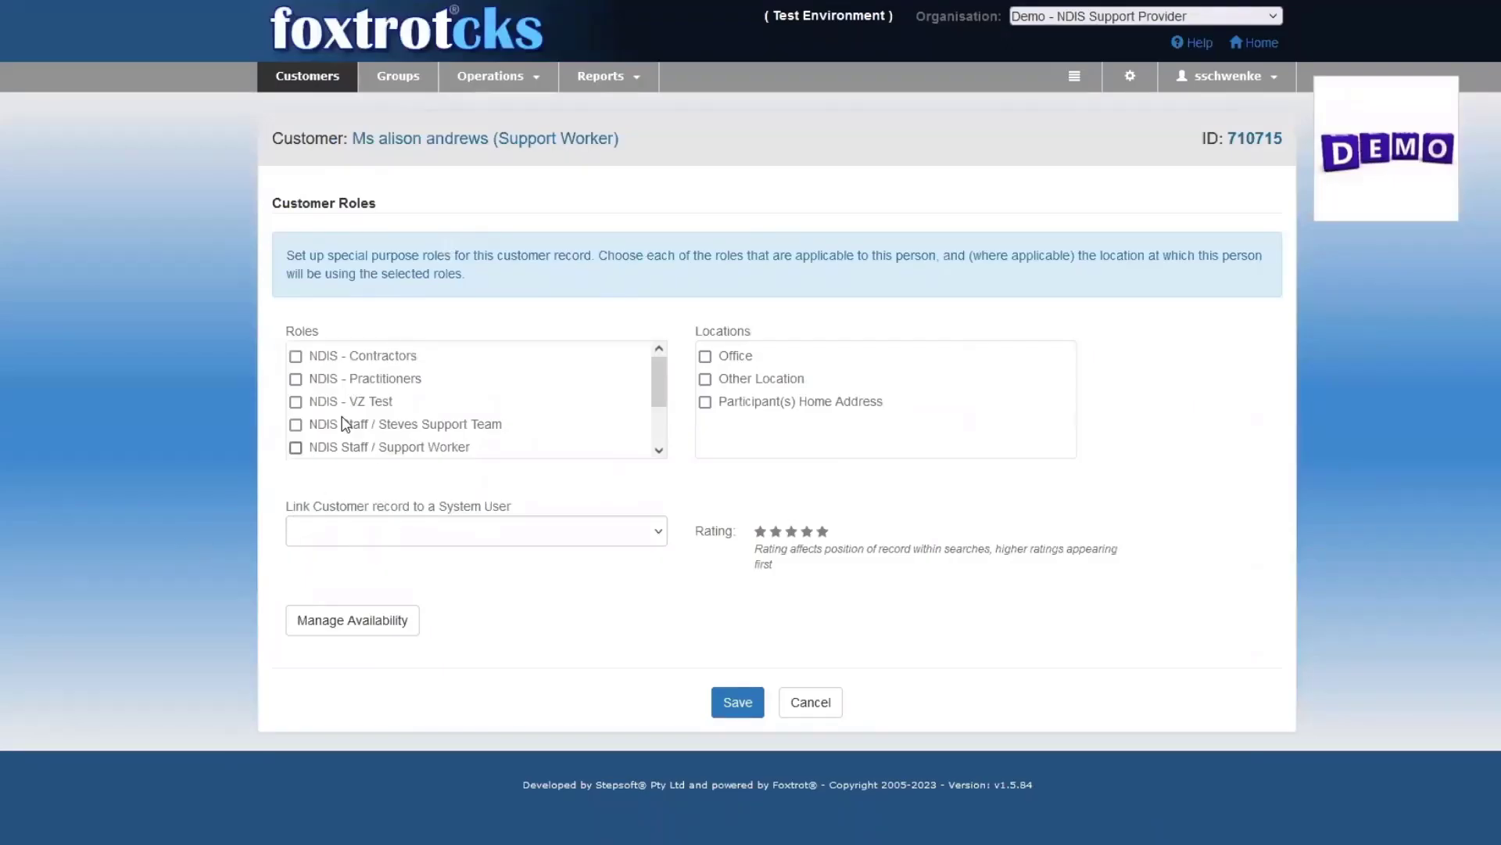
left_click(296, 380)
left_click(705, 356)
left_click(705, 380)
left_click(705, 402)
Link the customer record to the matching system user, give it a five-star rating, and save the roles.
left_click(659, 535)
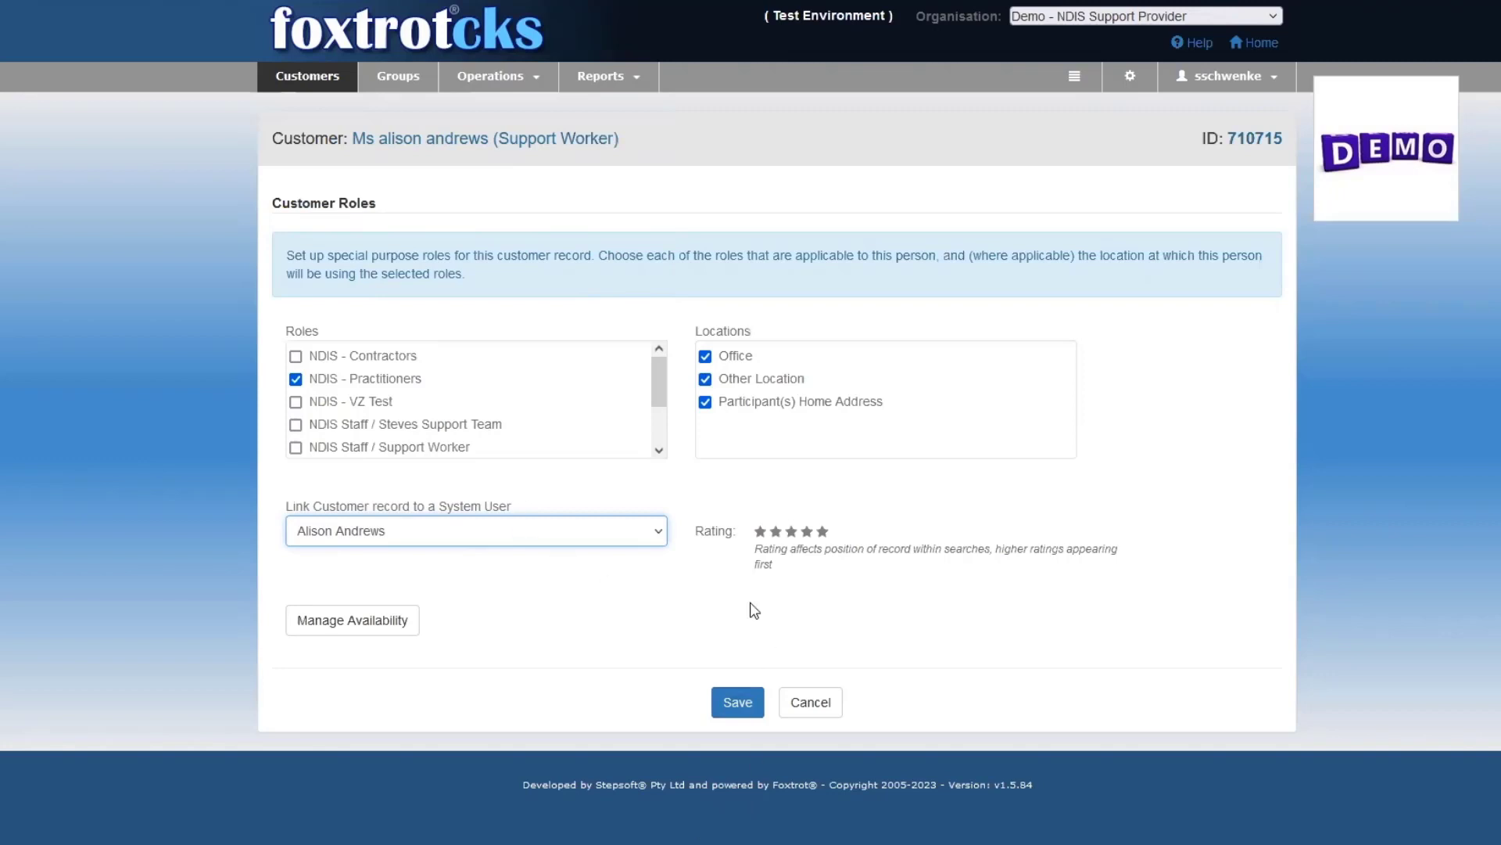
left_click(822, 532)
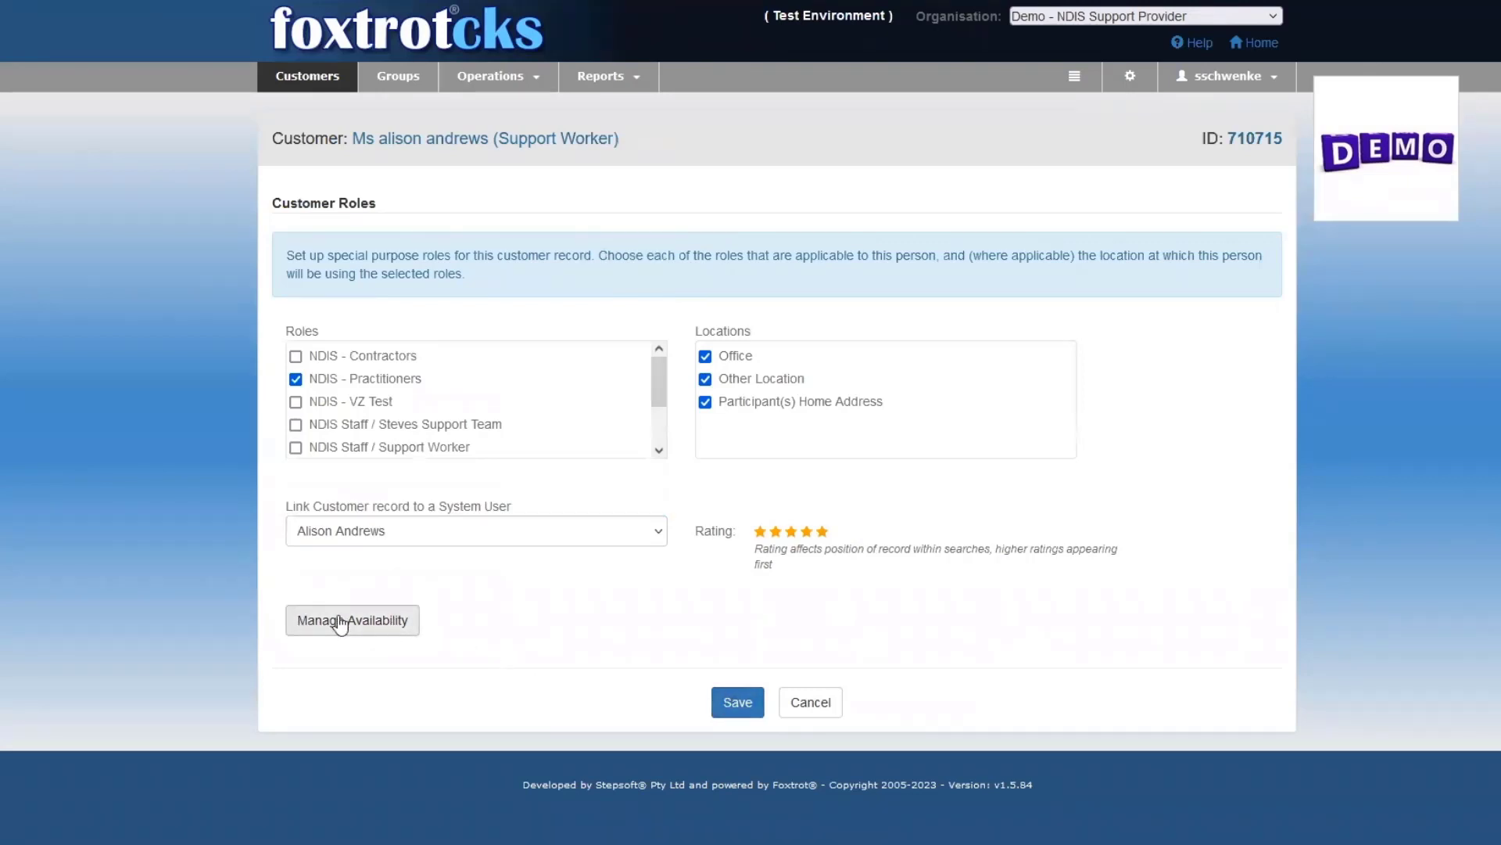
left_click(743, 702)
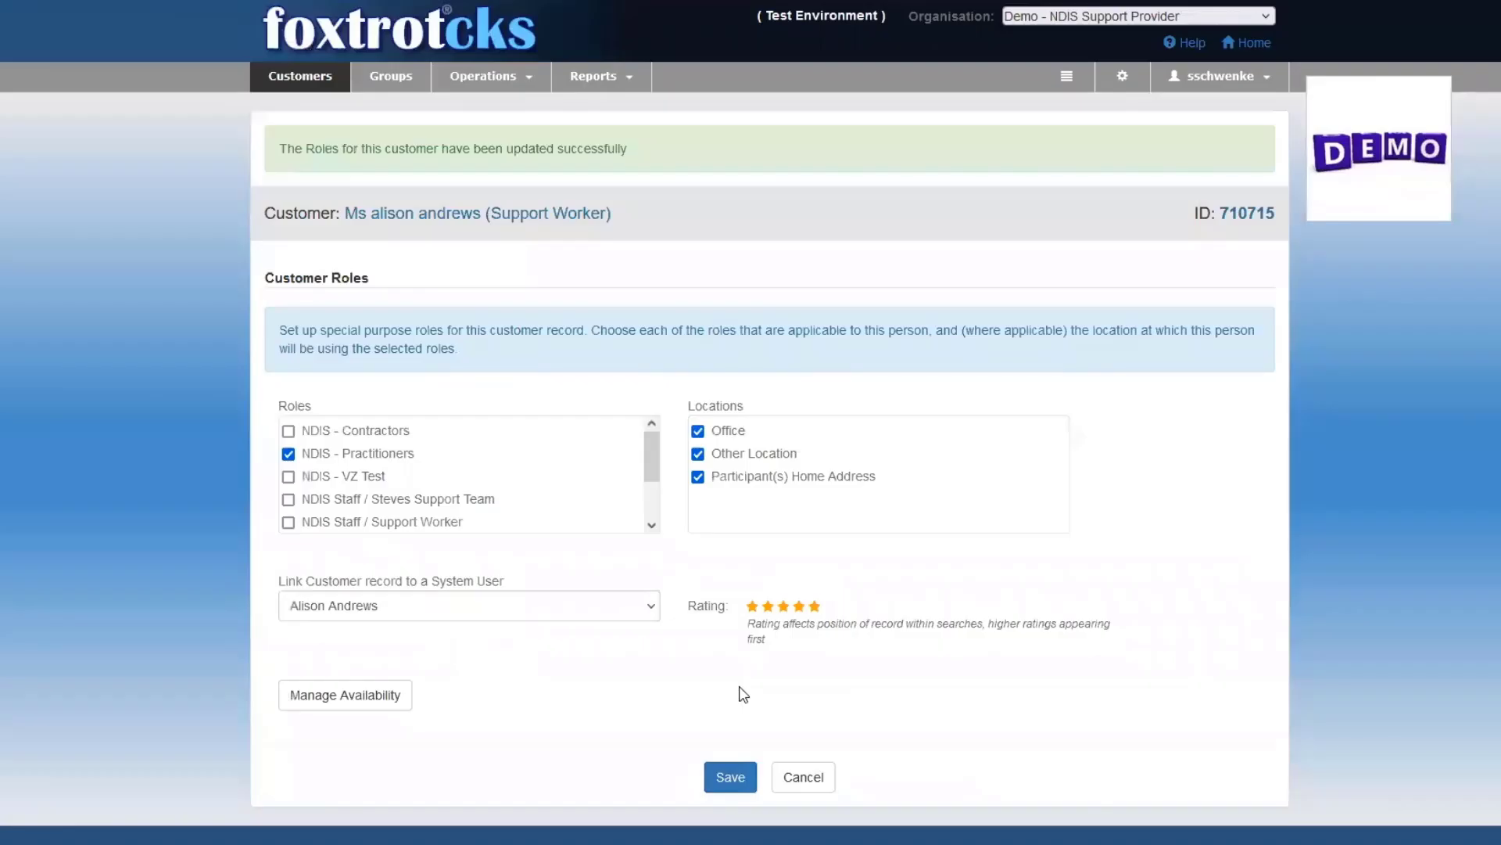